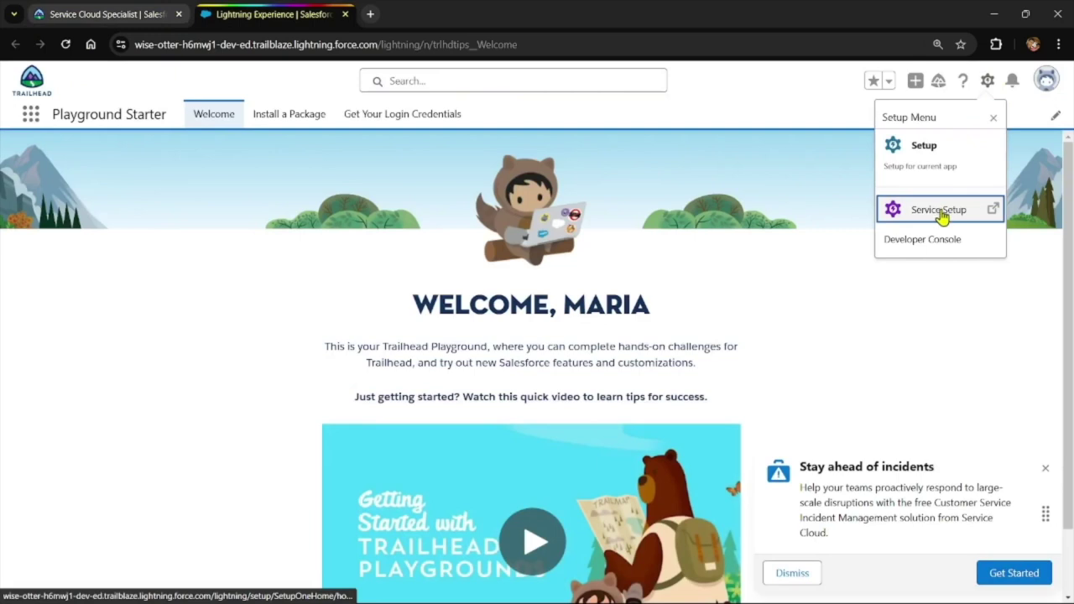
Step: Open Service Setup and dismiss the promotional pop-ups on the way to its home page
click(898, 230)
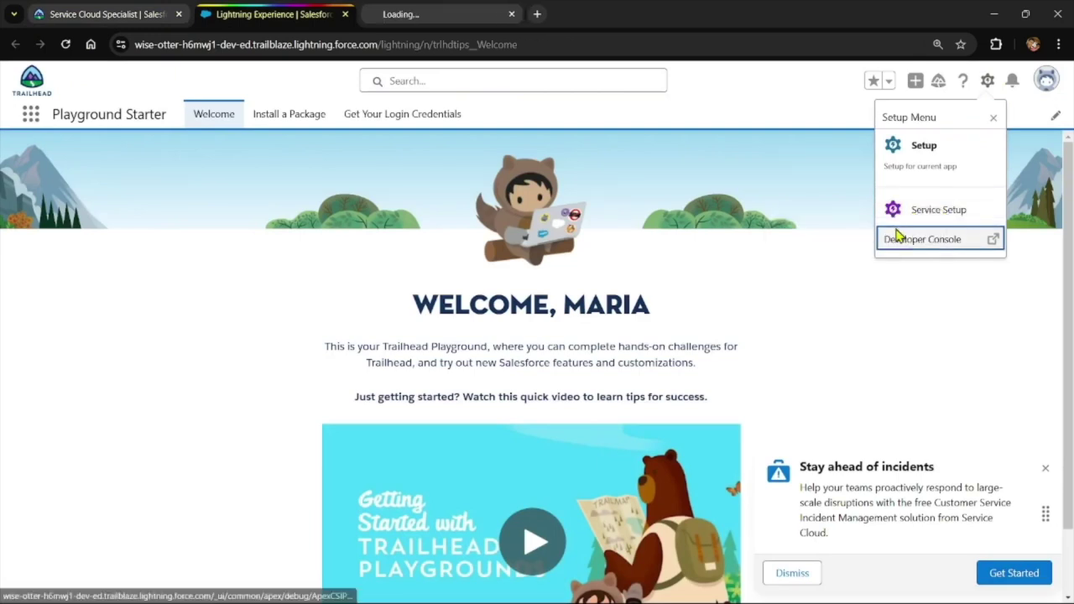
click(1045, 469)
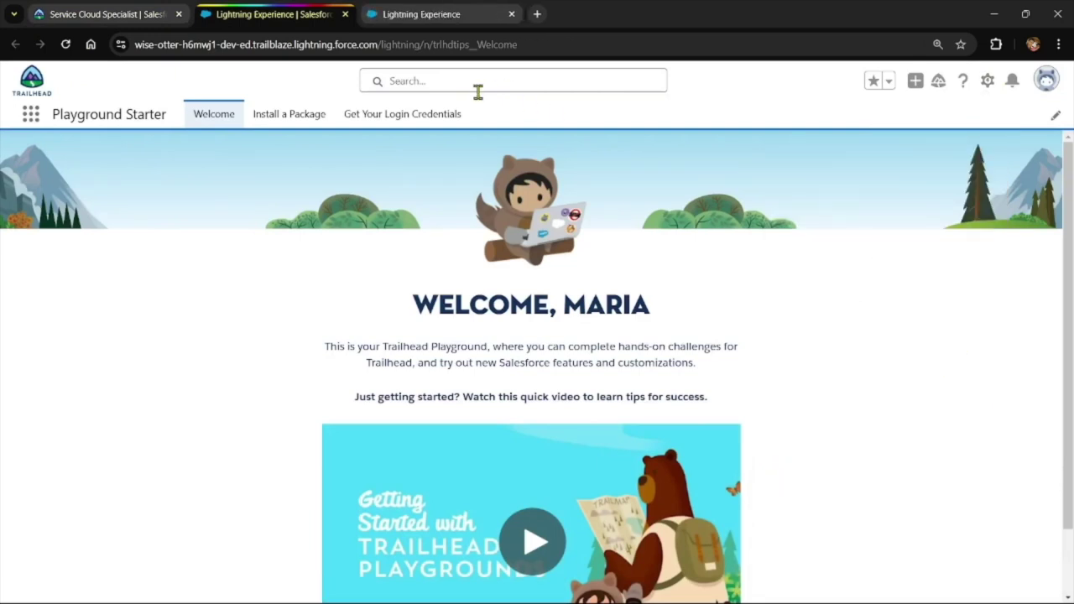
click(436, 10)
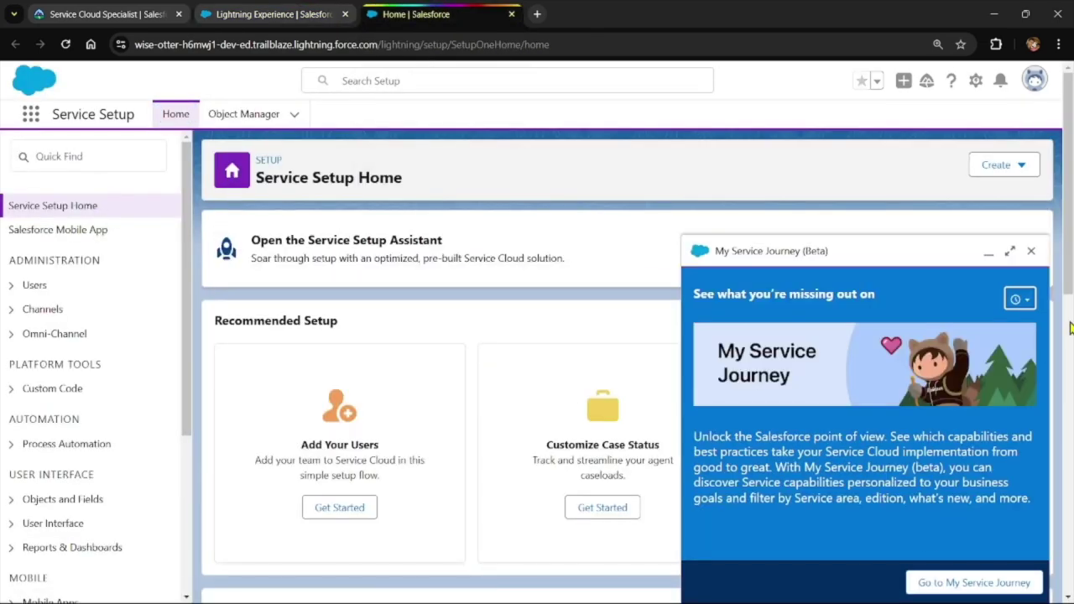
click(1031, 251)
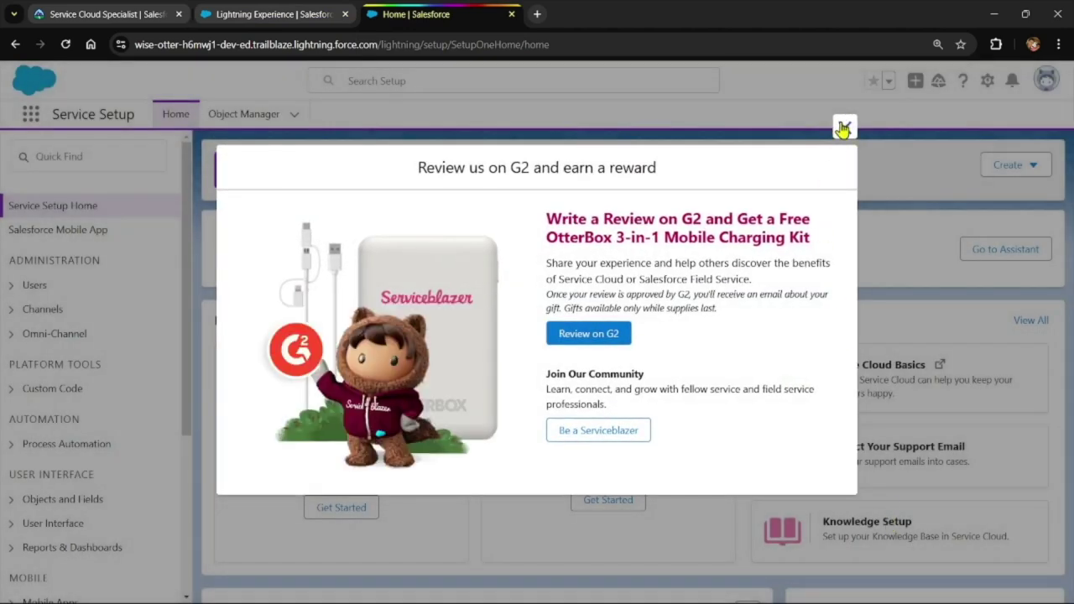
click(845, 125)
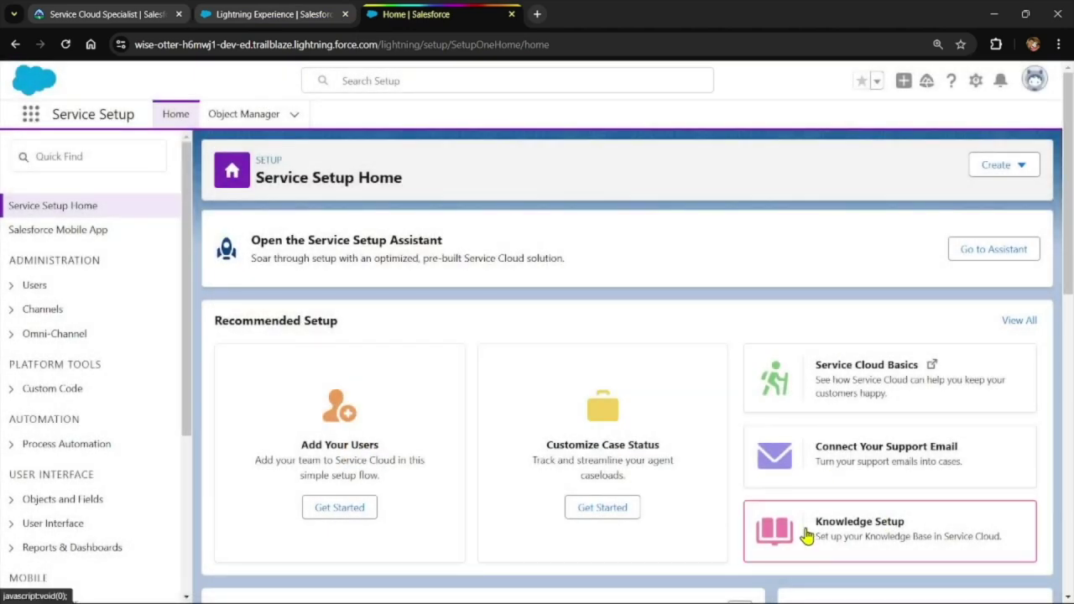
Step: Start Knowledge Setup, check the Trailhead access requirement, and submit both listed users as Lightning Knowledge authors
click(806, 536)
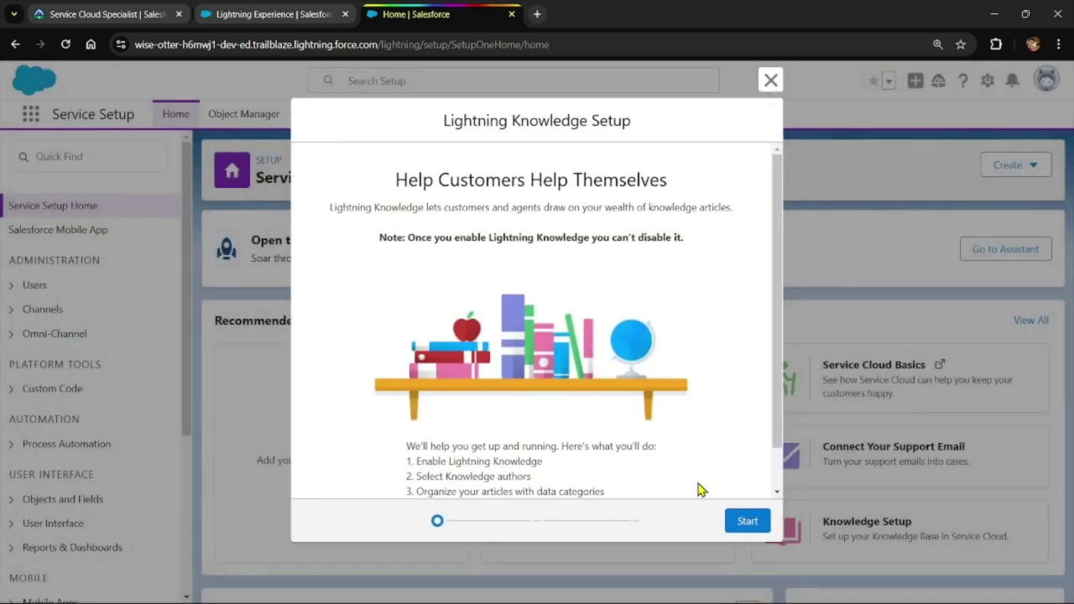
click(747, 524)
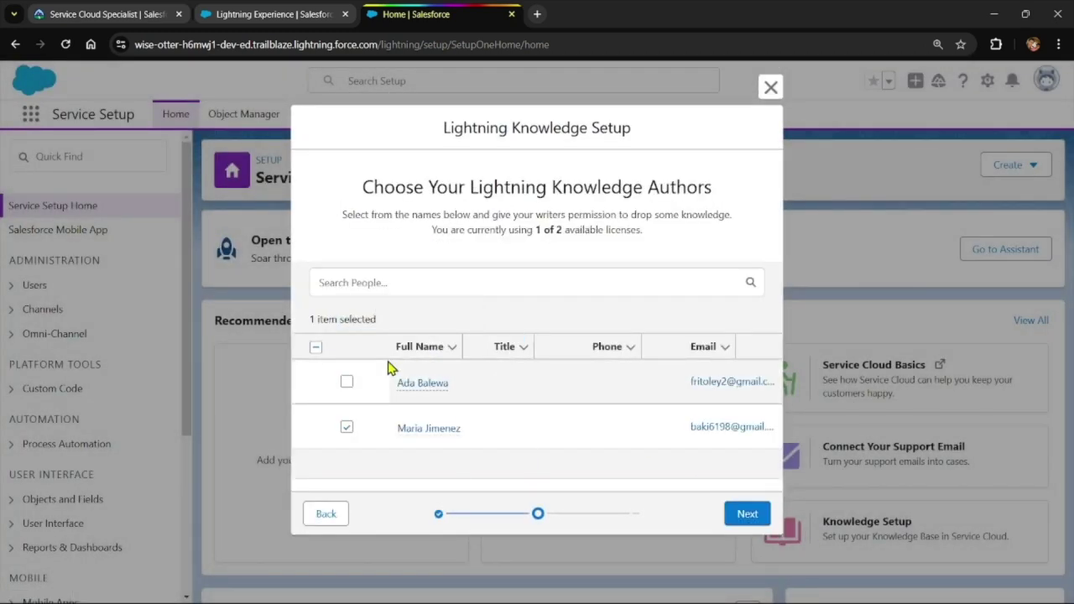
click(100, 8)
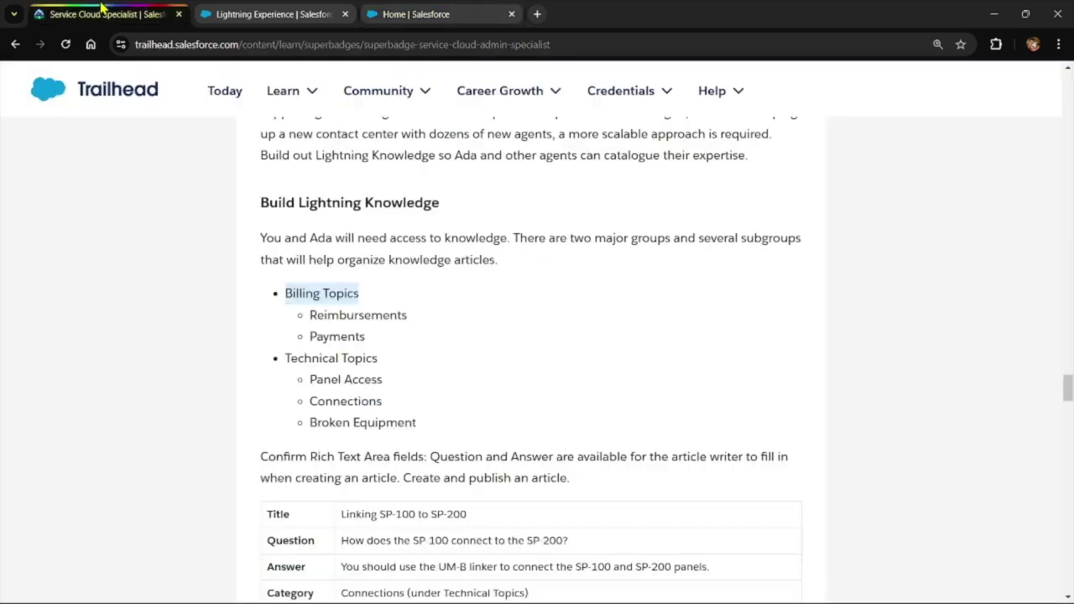
drag(260, 239, 445, 260)
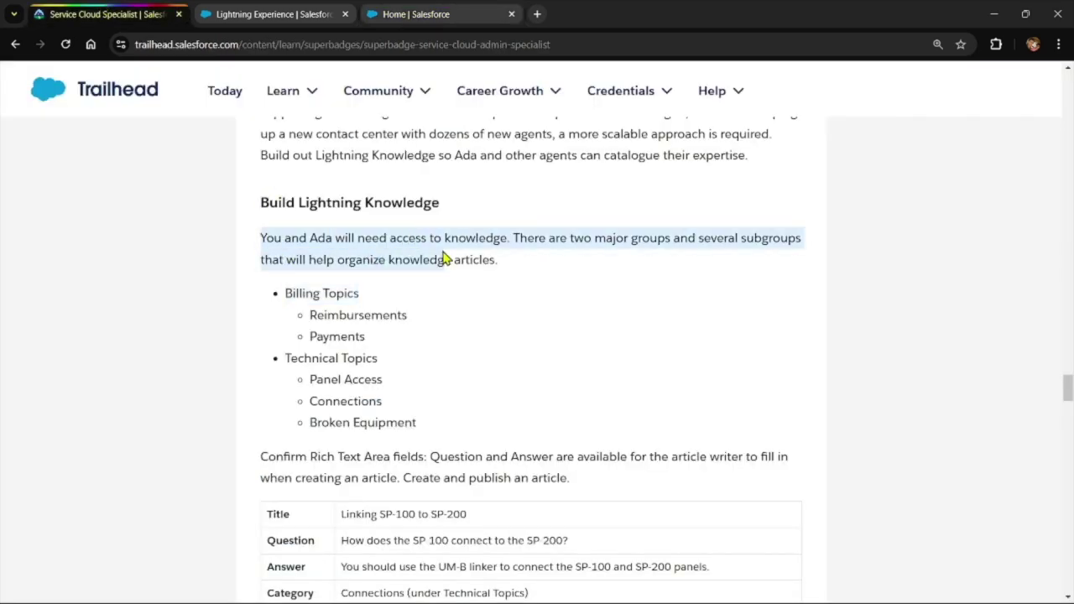
click(451, 10)
click(346, 382)
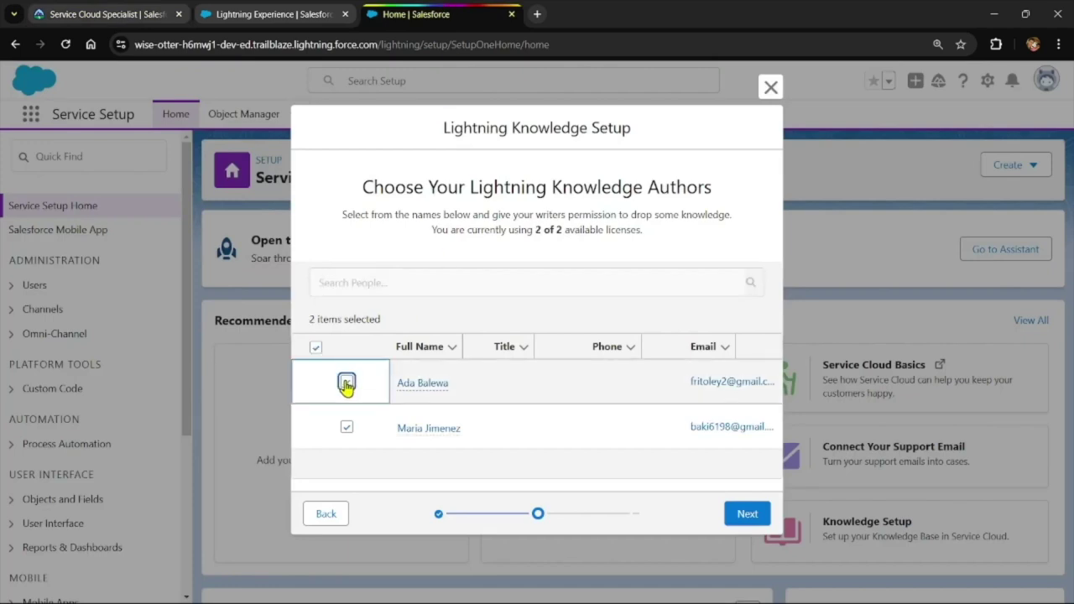
click(761, 522)
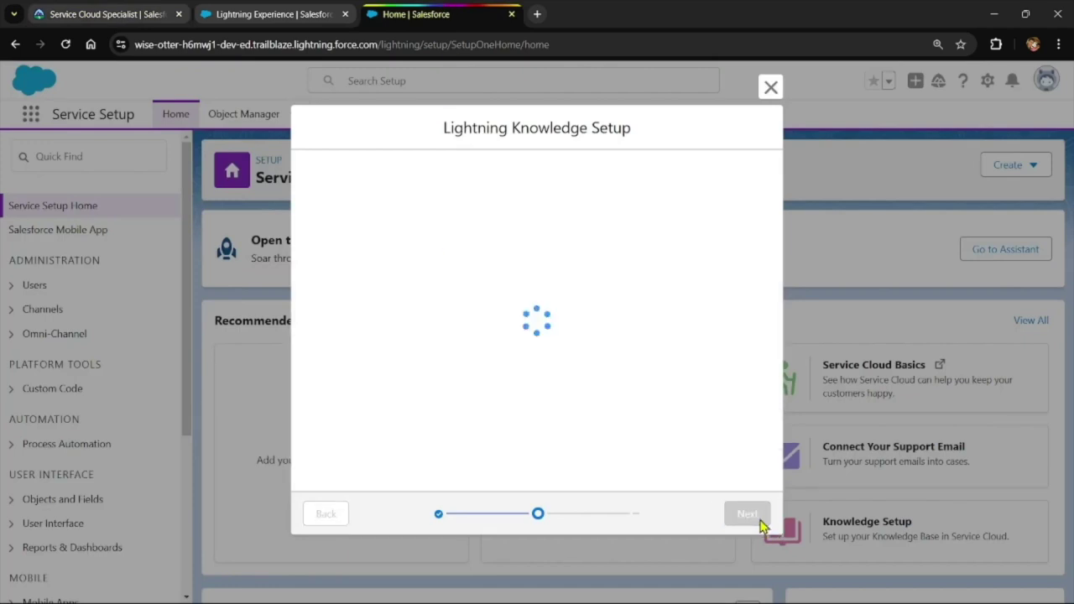
Step: Copy "Billing Topics" from the Trailhead requirements and enter it as the data category group in Lightning Knowledge Setup
click(149, 11)
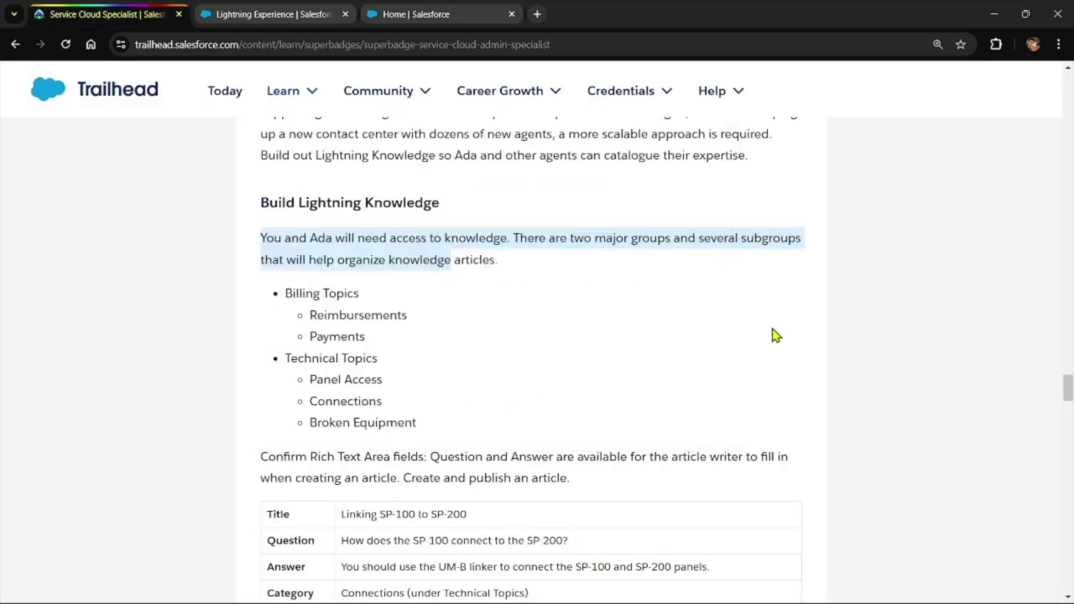
click(606, 310)
double_click(295, 296)
triple_click(296, 295)
key(ctrl+c)
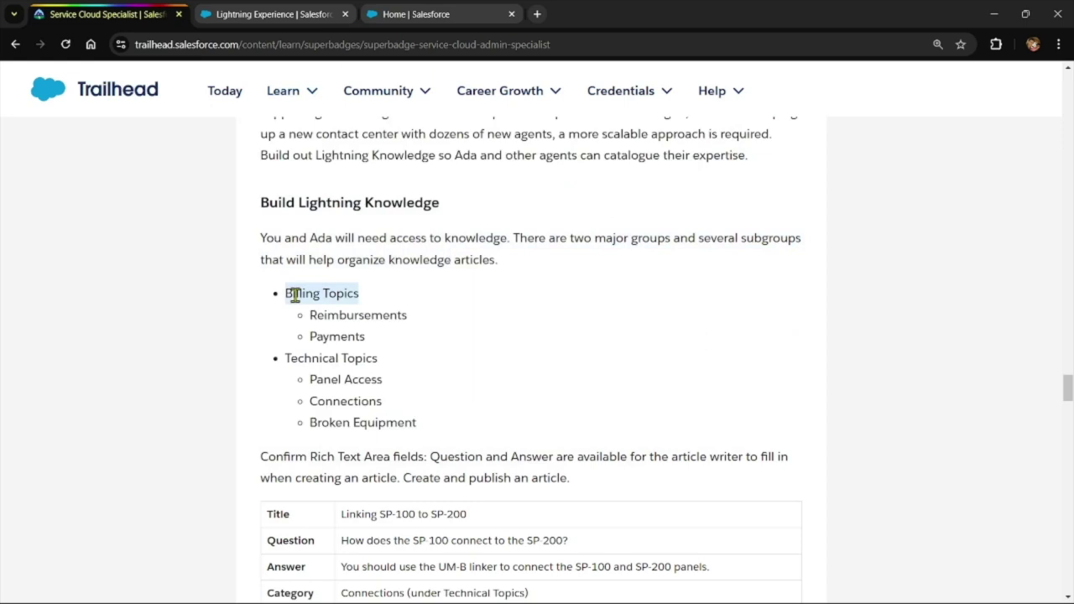
click(483, 14)
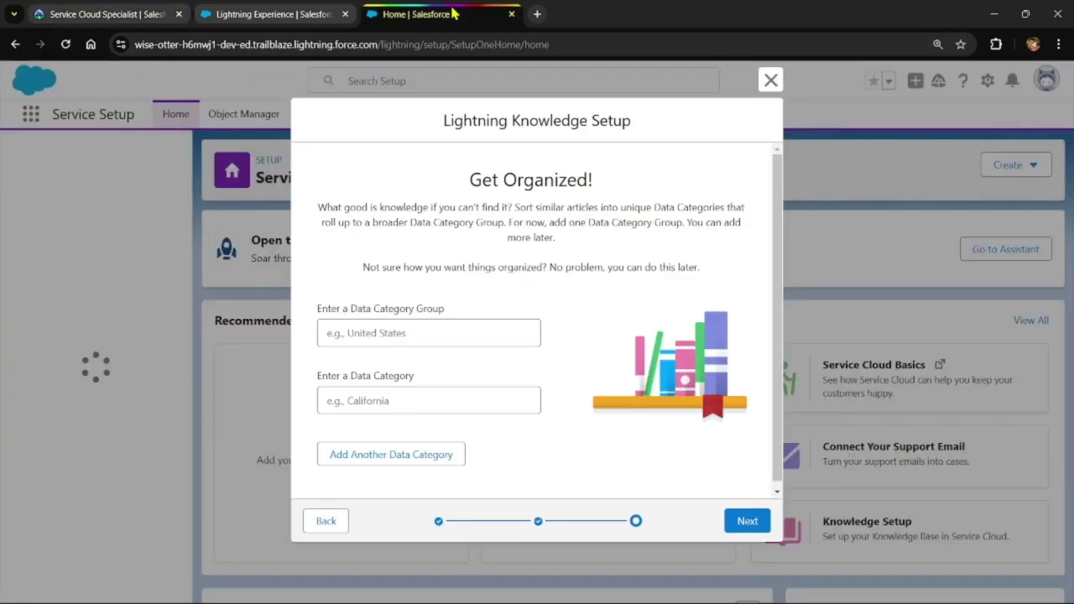
click(409, 328)
key(ctrl+v)
Step: Copy "Reimbursements" from the Trailhead page and enter it as the first data category of Billing Topics
click(87, 8)
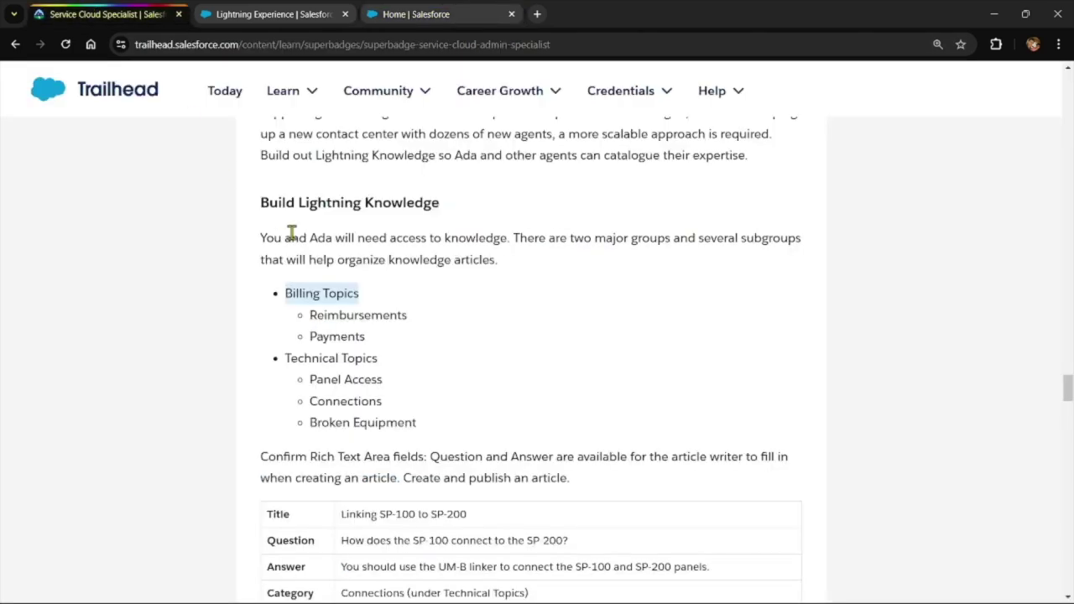
double_click(346, 315)
key(ctrl+c)
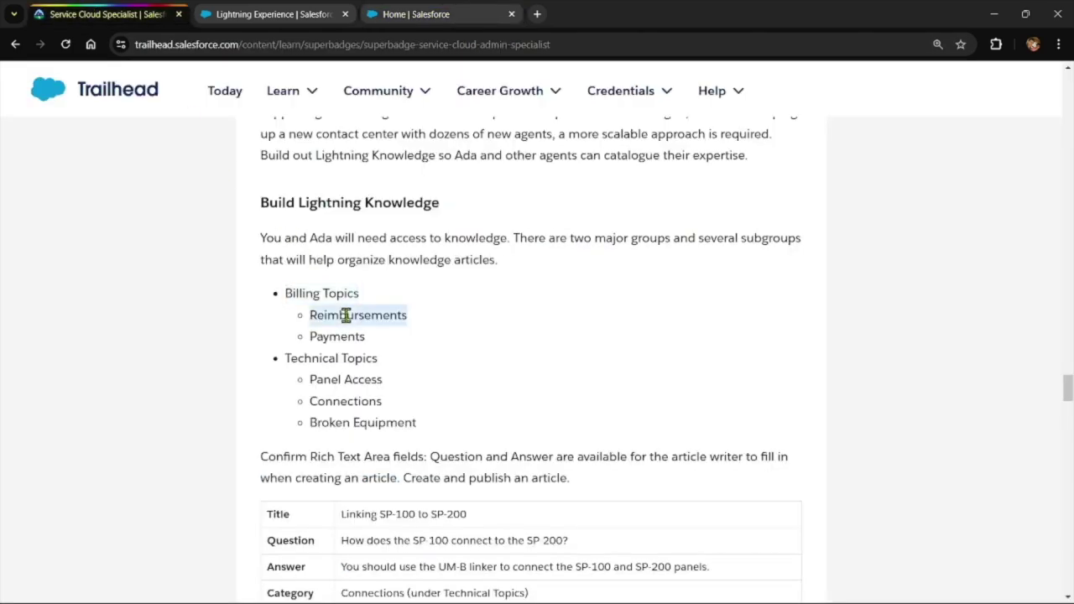
click(460, 10)
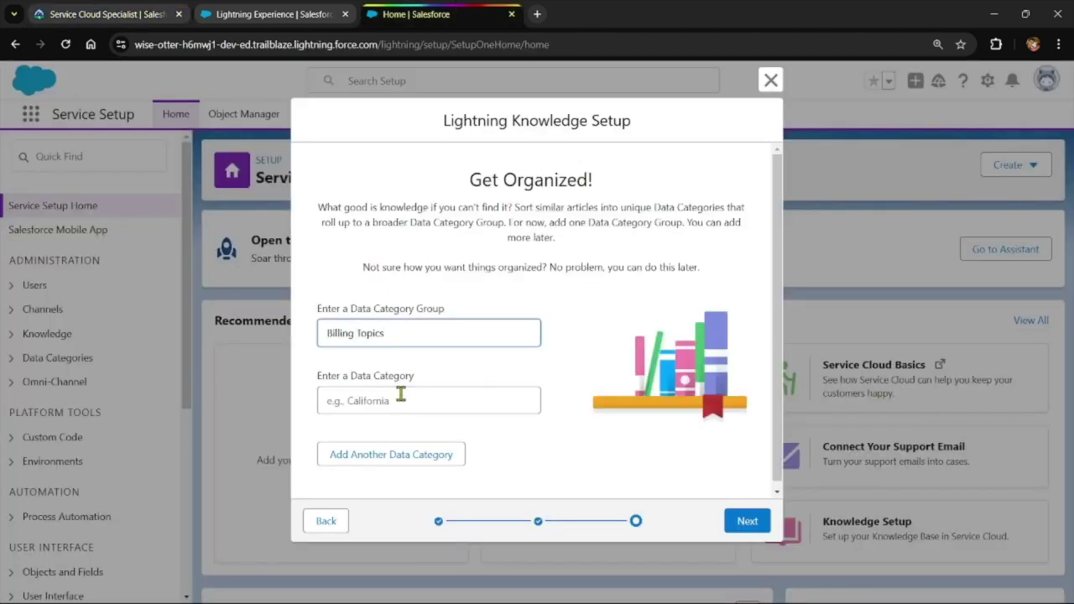
click(386, 394)
key(ctrl+v)
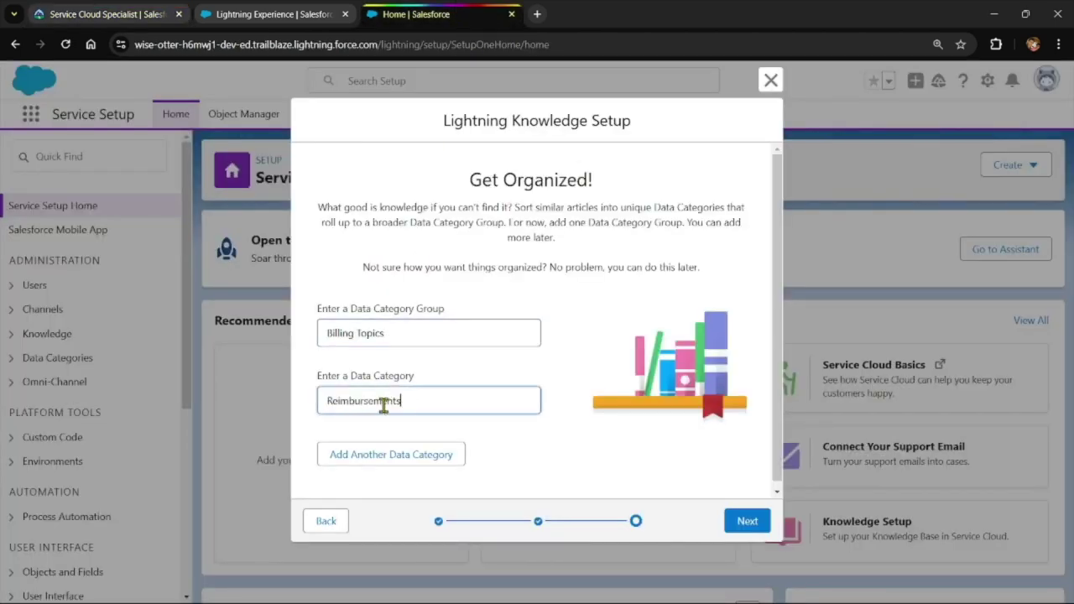
Step: Add another data category, Payments, copied from the Trailhead page, and finish the Lightning Knowledge setup for Billing Topics
click(376, 460)
scroll(376, 460, down, 1)
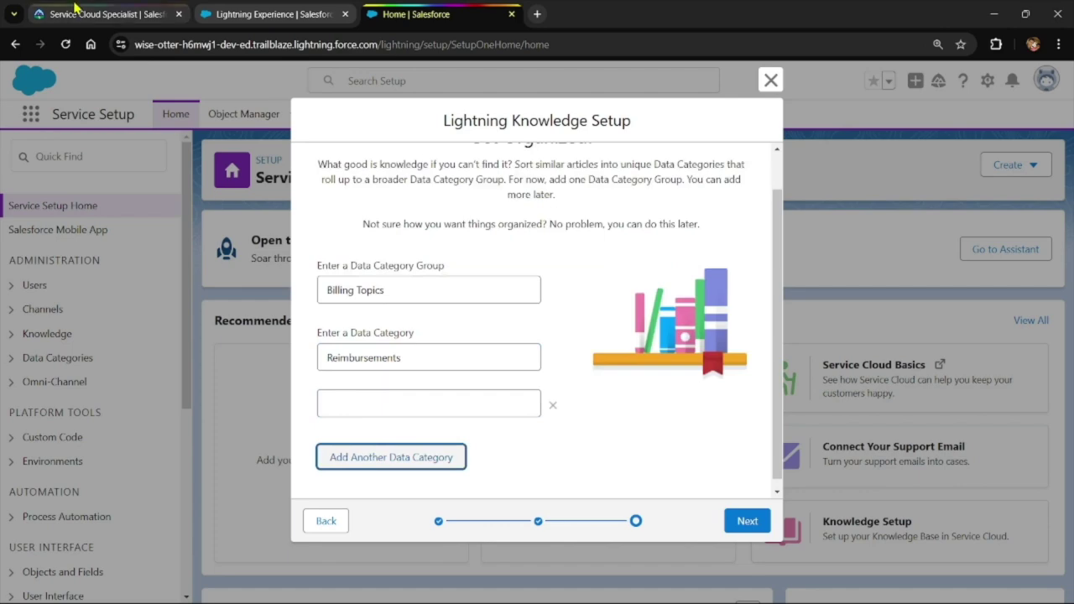
click(75, 10)
double_click(331, 337)
key(ctrl+c)
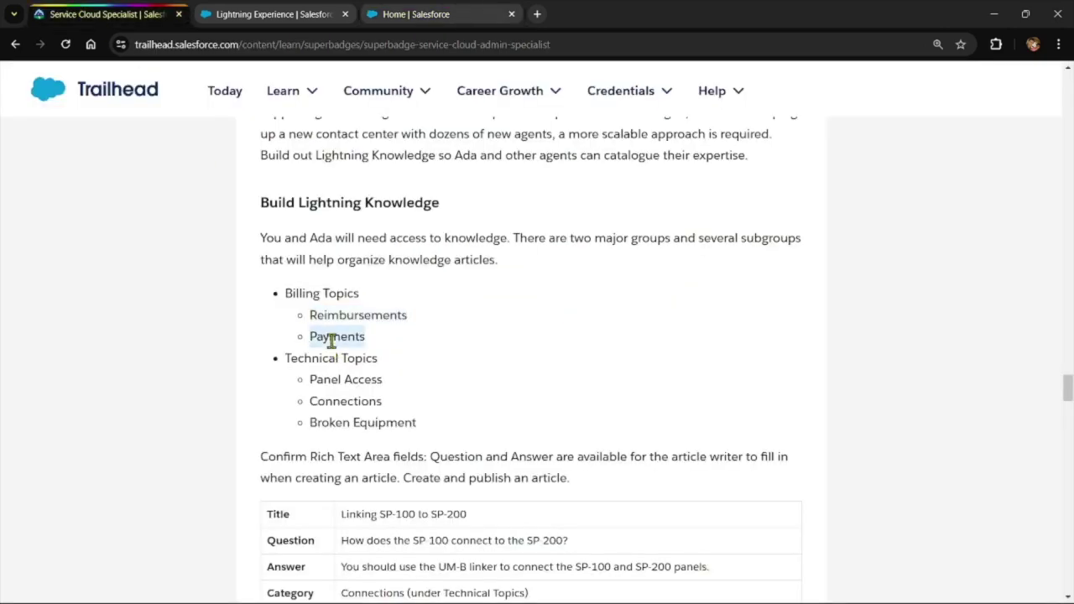
click(437, 10)
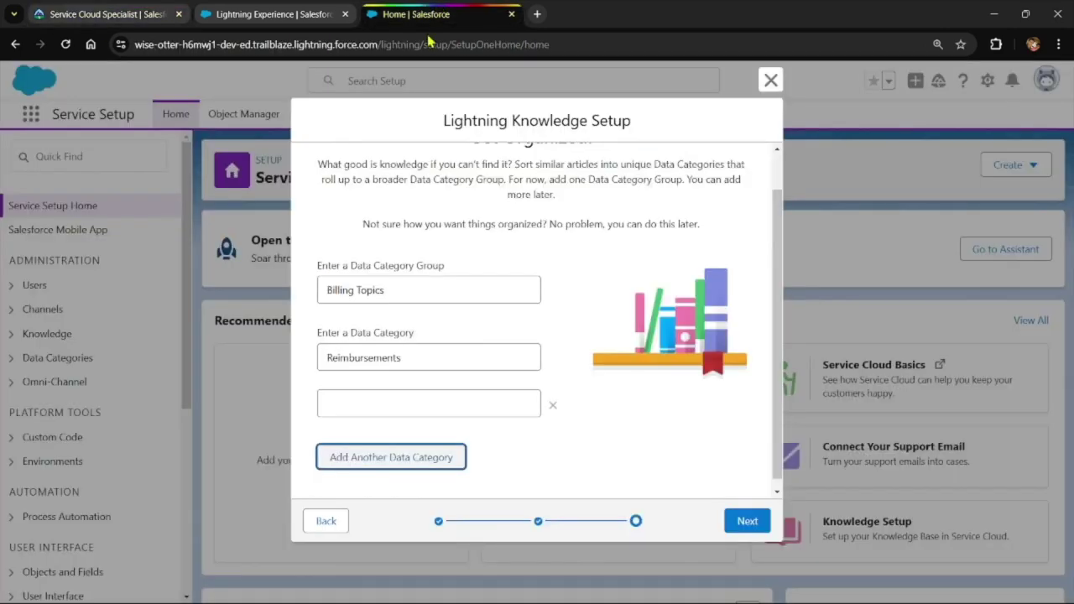
click(356, 395)
key(ctrl+v)
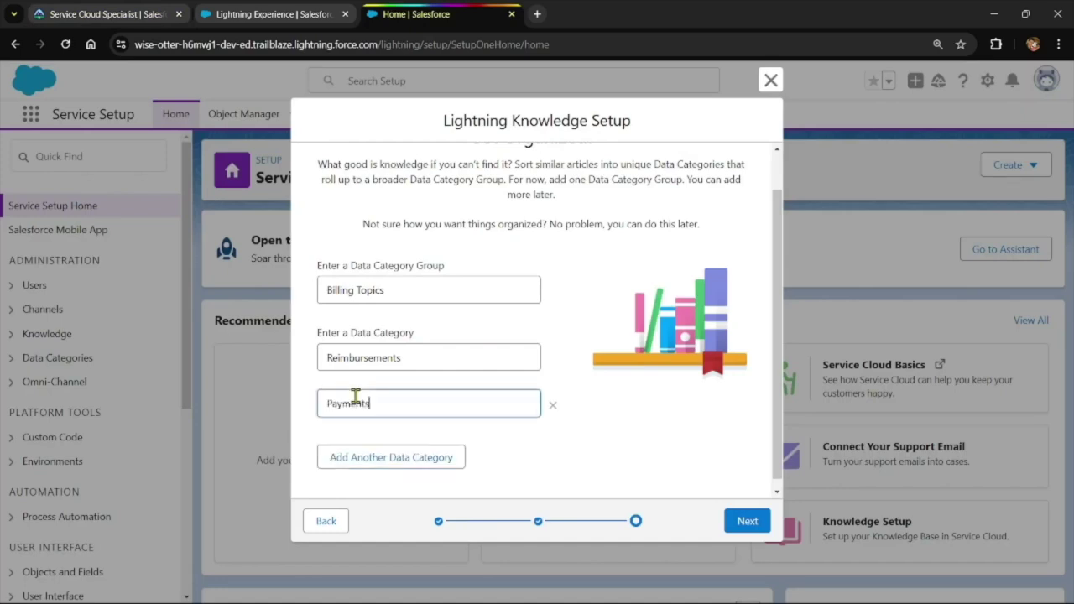
click(736, 524)
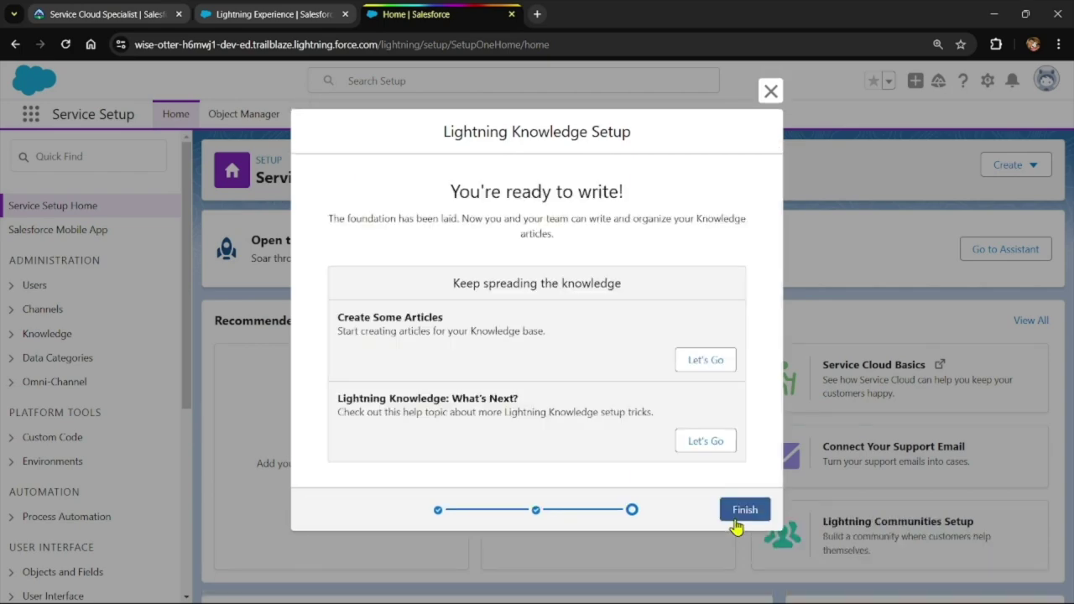
click(736, 522)
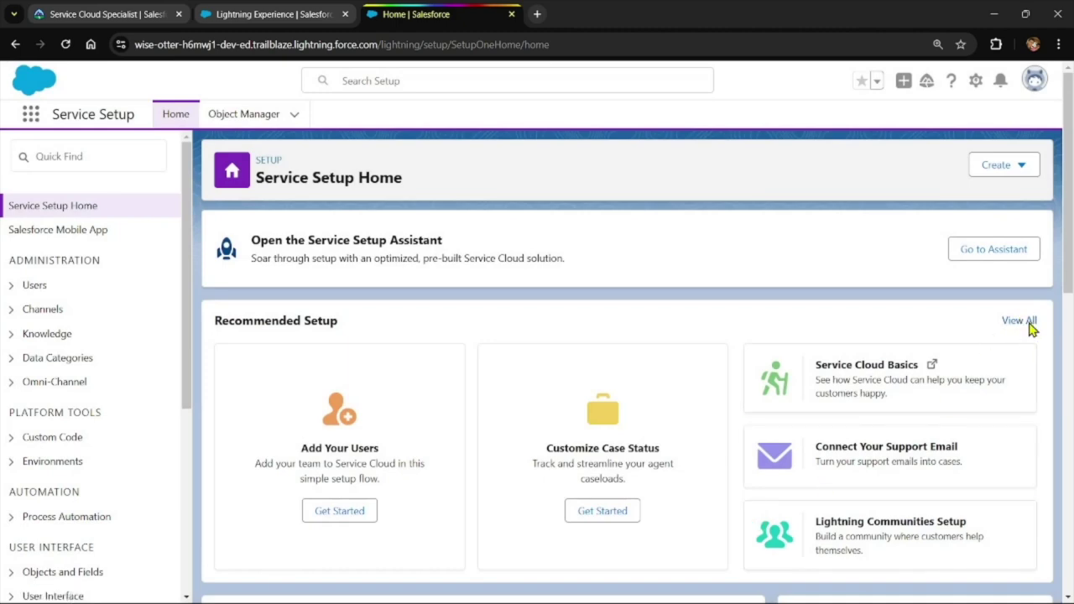
Step: Reopen Knowledge Setup from the full list of recommended setup items and continue past the author selection, keeping both authors
click(1019, 321)
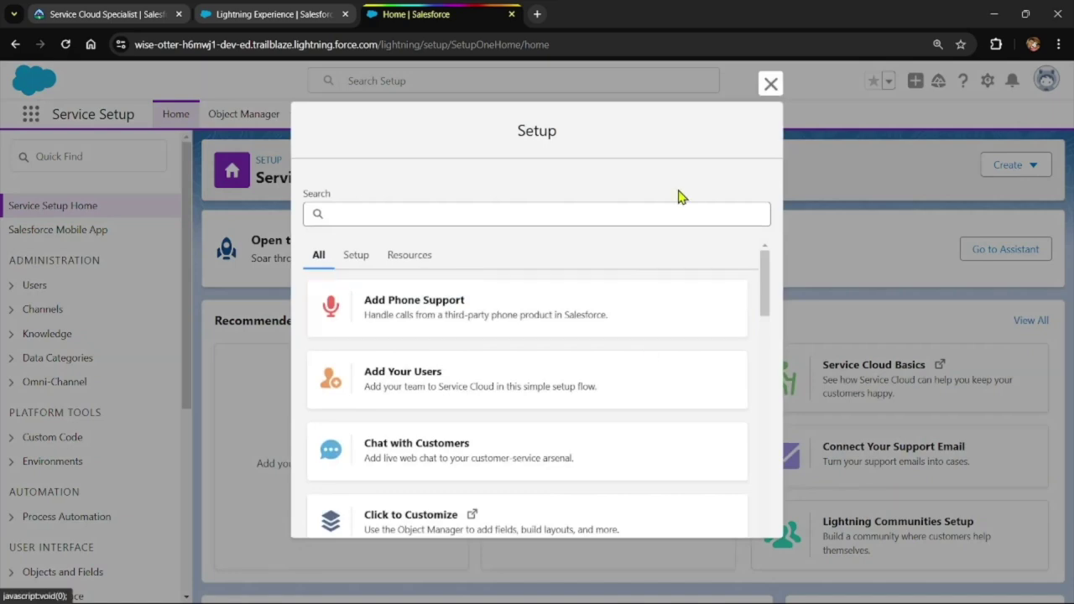
scroll(518, 470, down, 8)
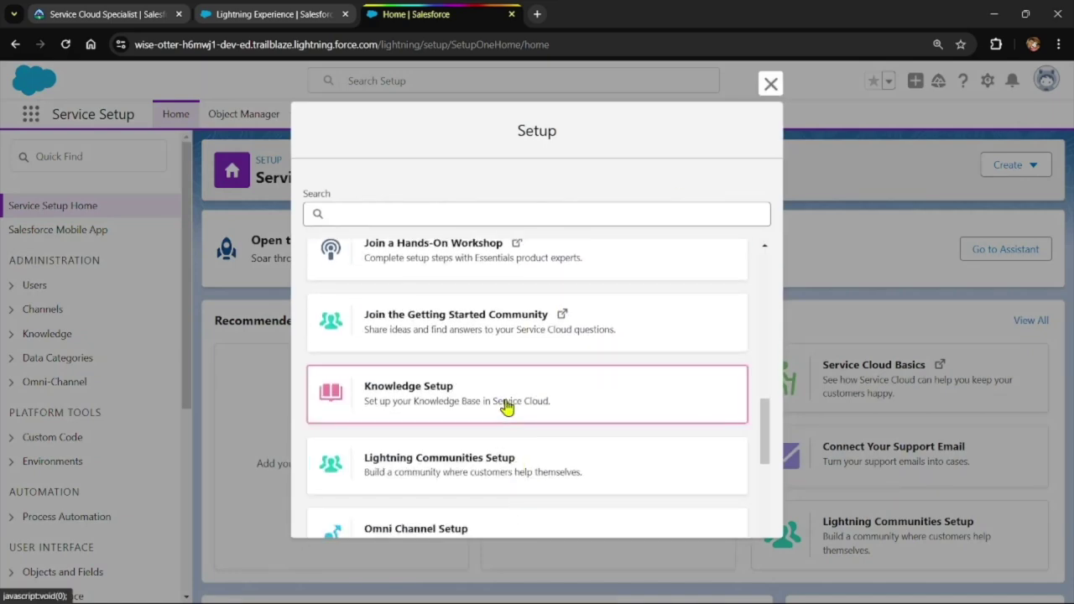
click(506, 406)
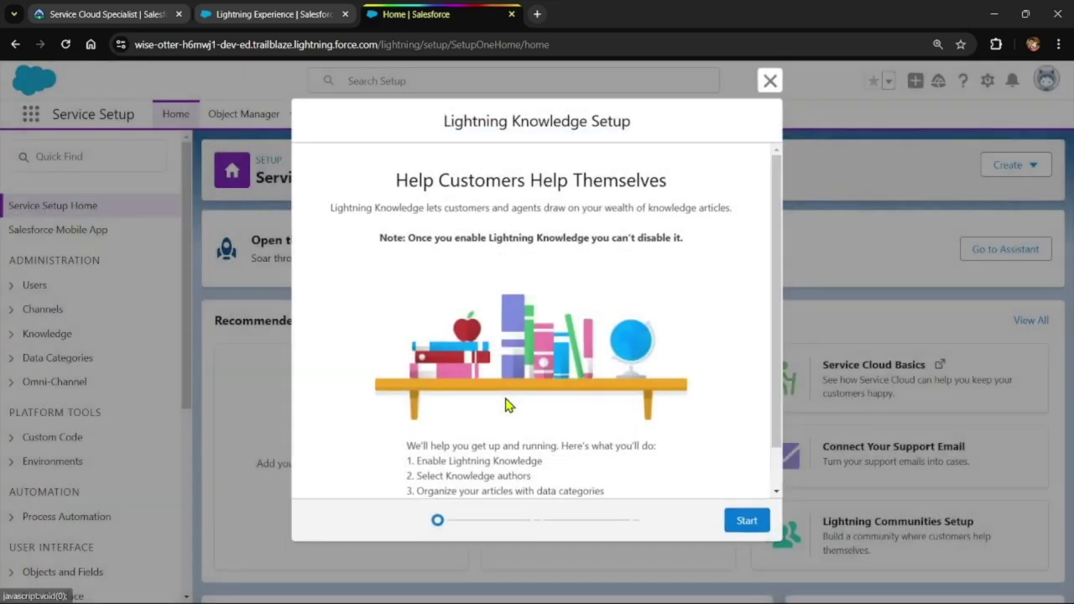
click(748, 522)
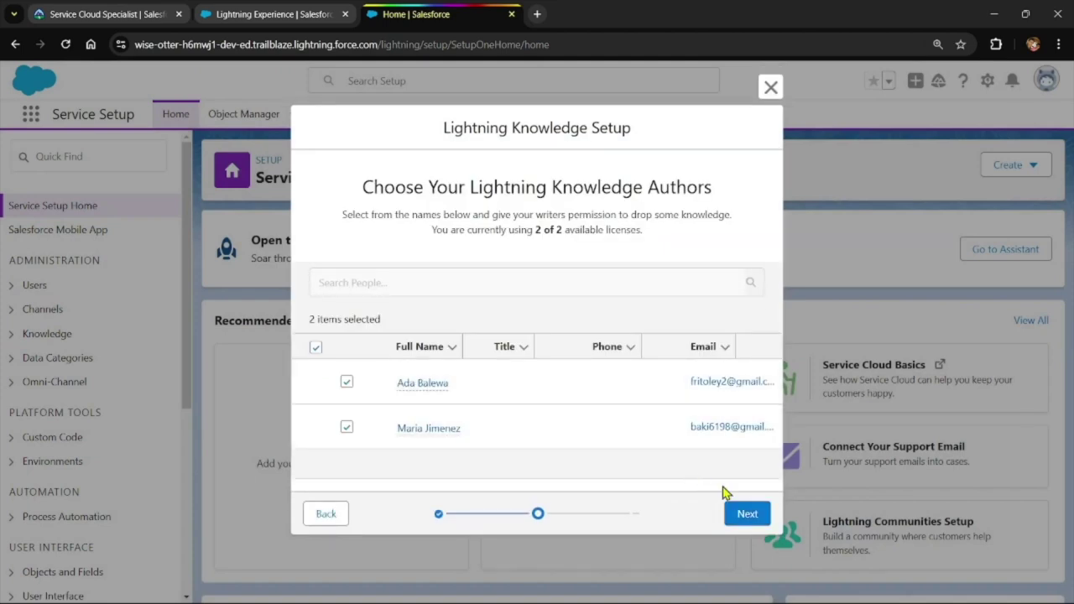
click(734, 515)
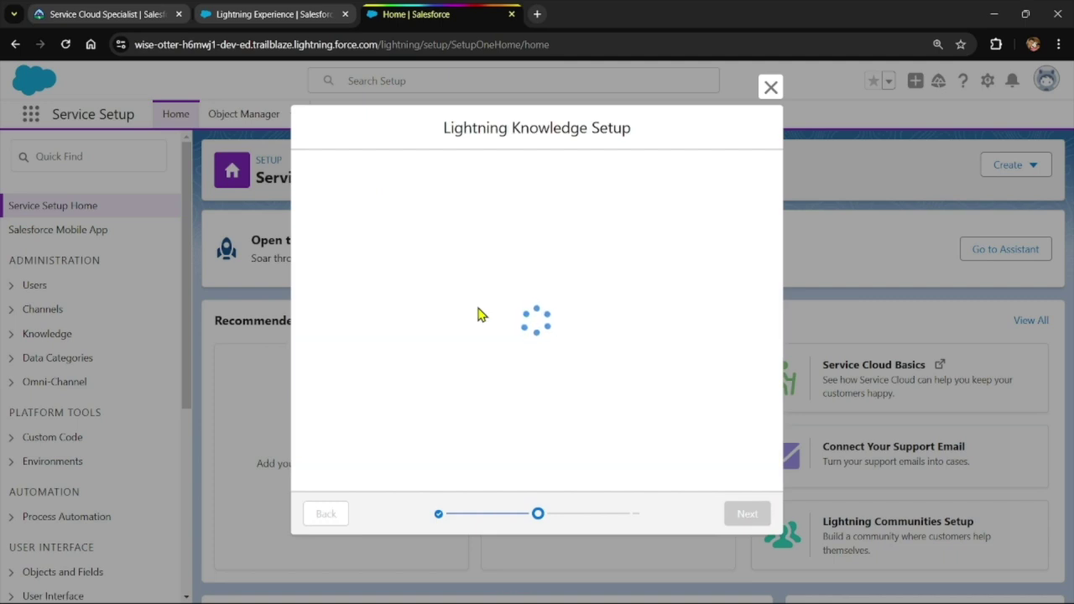
Step: Copy "Technical Topics" from the Trailhead requirements and enter it as the second data category group
key(ctrl+1)
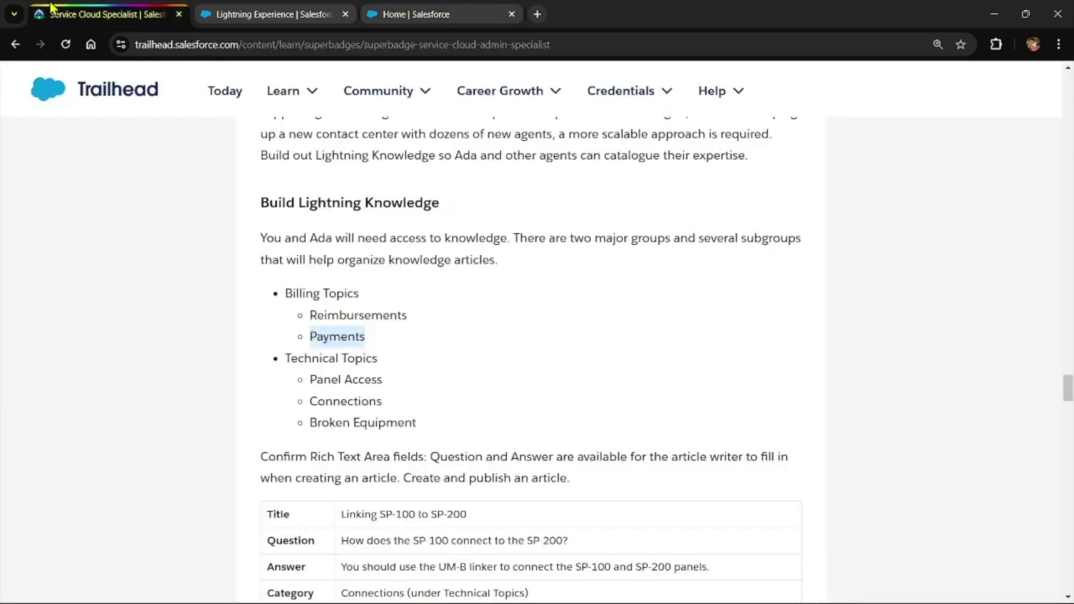
triple_click(353, 358)
key(ctrl+c)
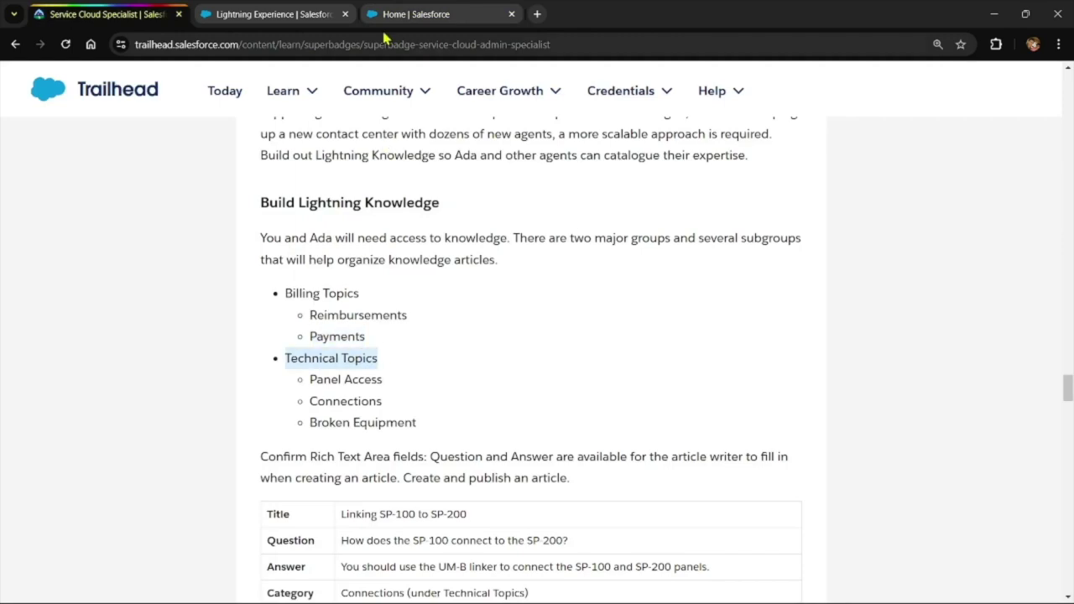
click(403, 17)
click(392, 332)
key(ctrl+v)
Step: Enter "Panel Access" from the Trailhead page as the first data category of Technical Topics and add a blank category entry
click(382, 407)
click(117, 10)
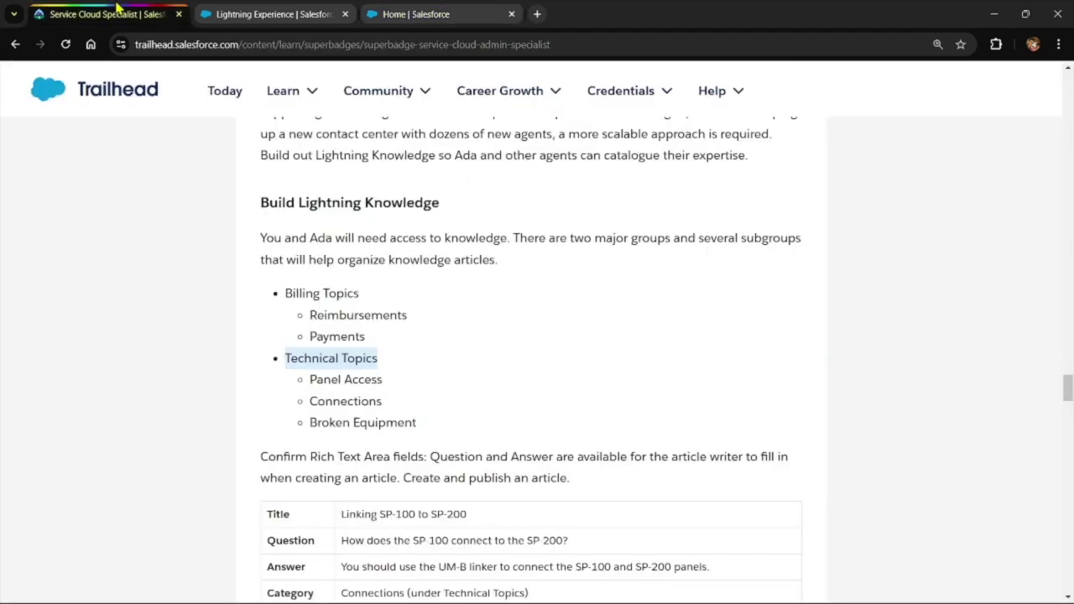
triple_click(363, 382)
key(ctrl+c)
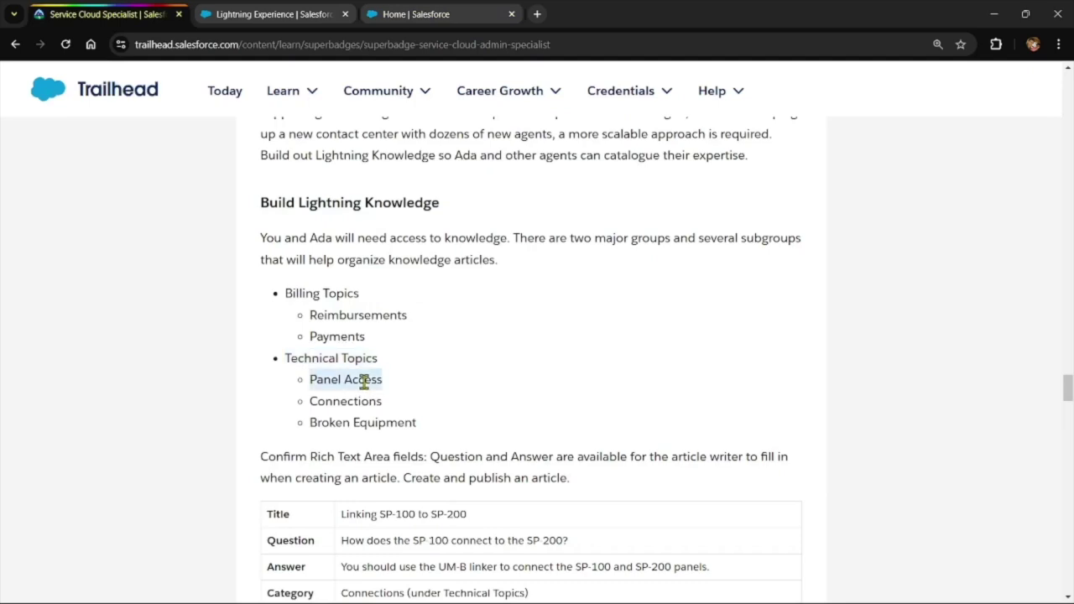
click(464, 15)
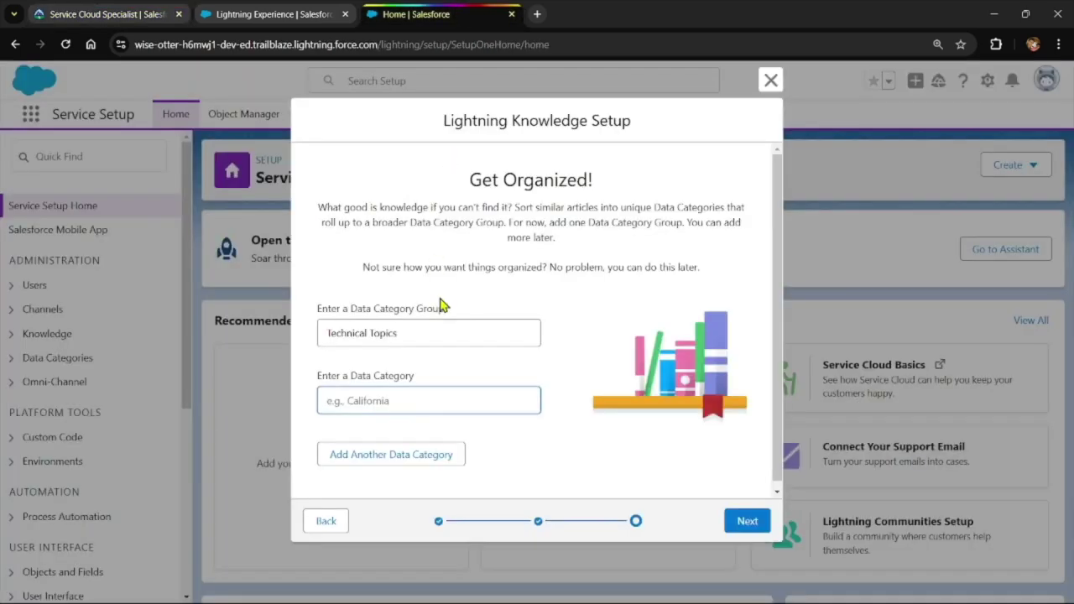
key(ctrl+v)
click(391, 456)
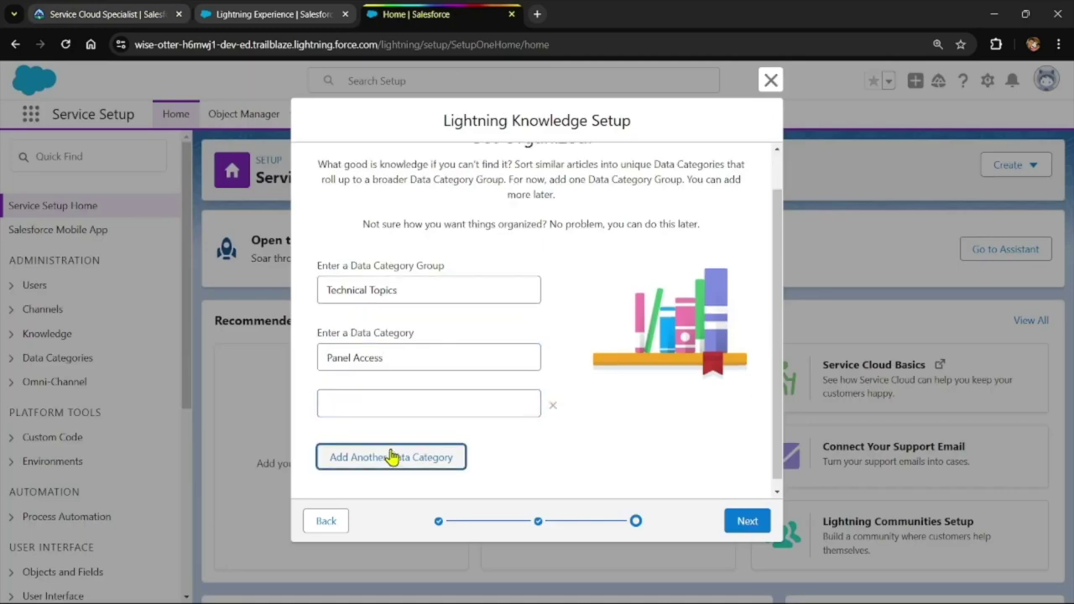
Step: Copy "Connections" from the Trailhead page into the second data category of Technical Topics and add another blank category entry
click(141, 10)
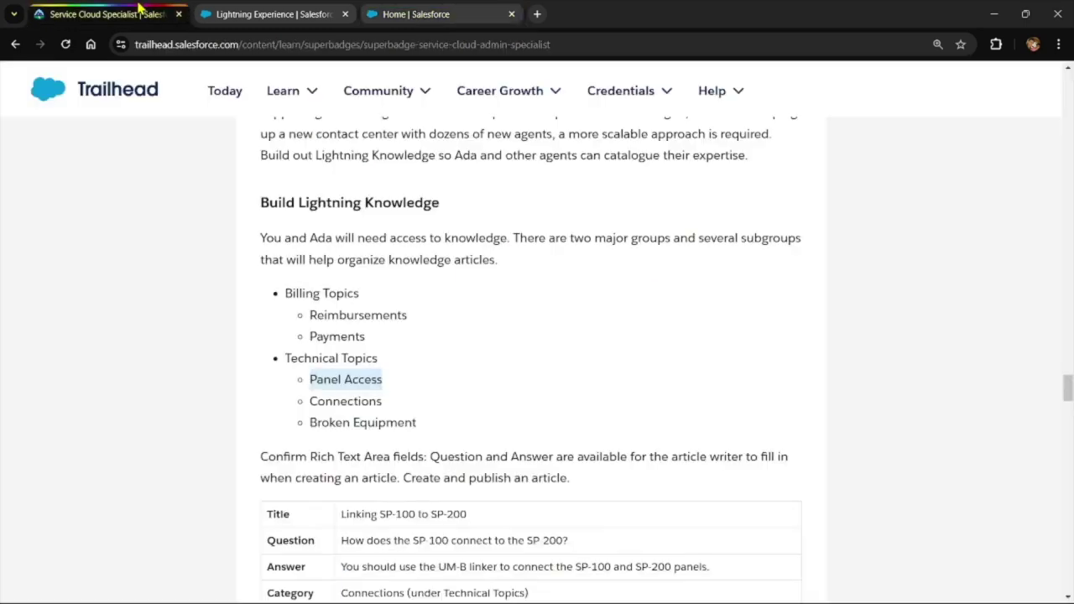
double_click(344, 401)
key(ctrl+c)
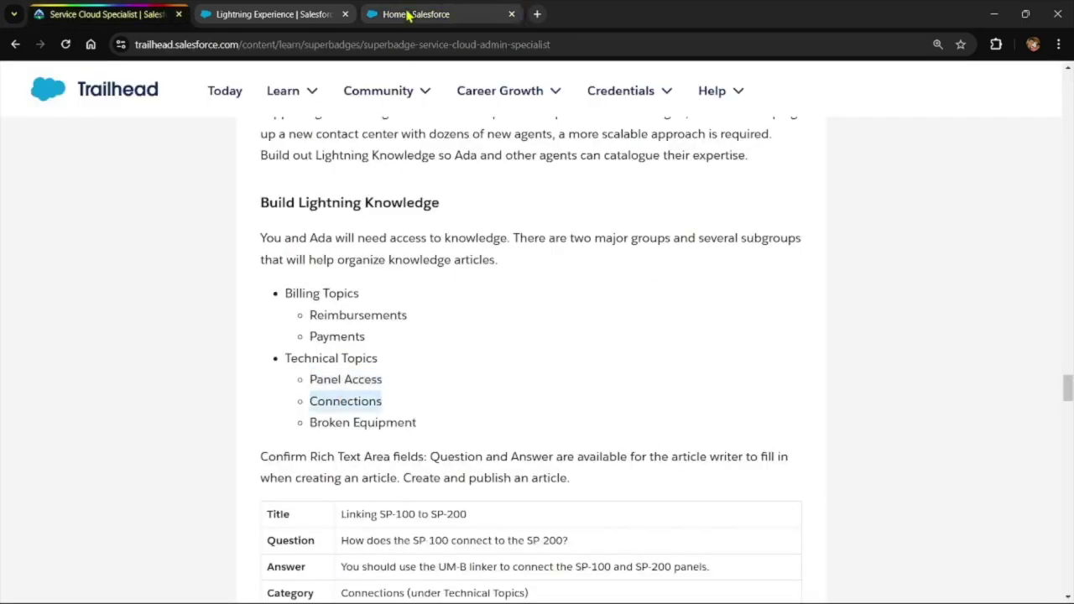
click(423, 10)
click(366, 396)
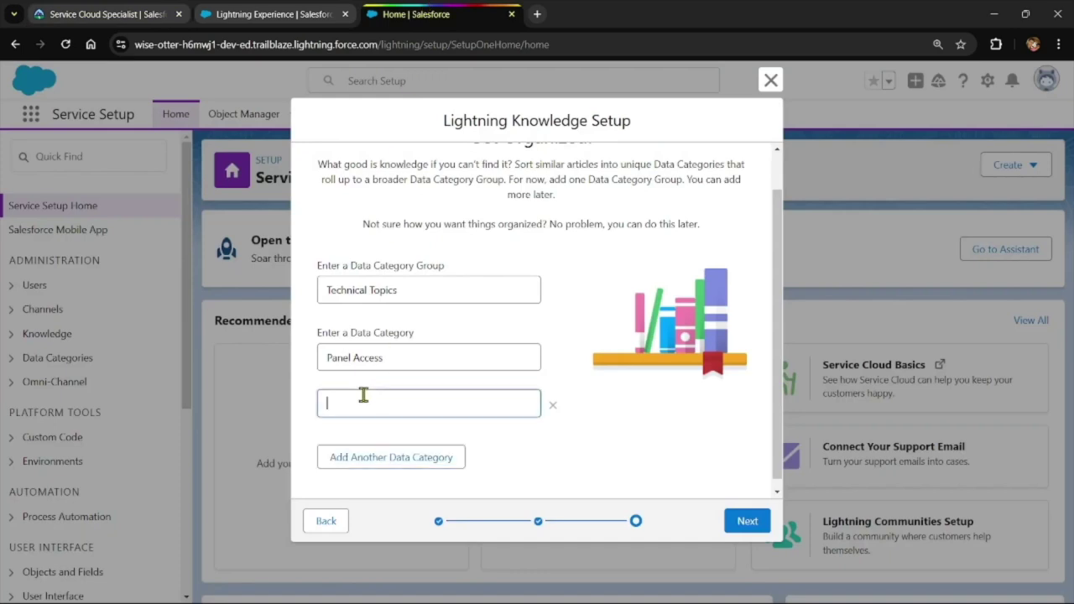
key(ctrl+v)
click(372, 464)
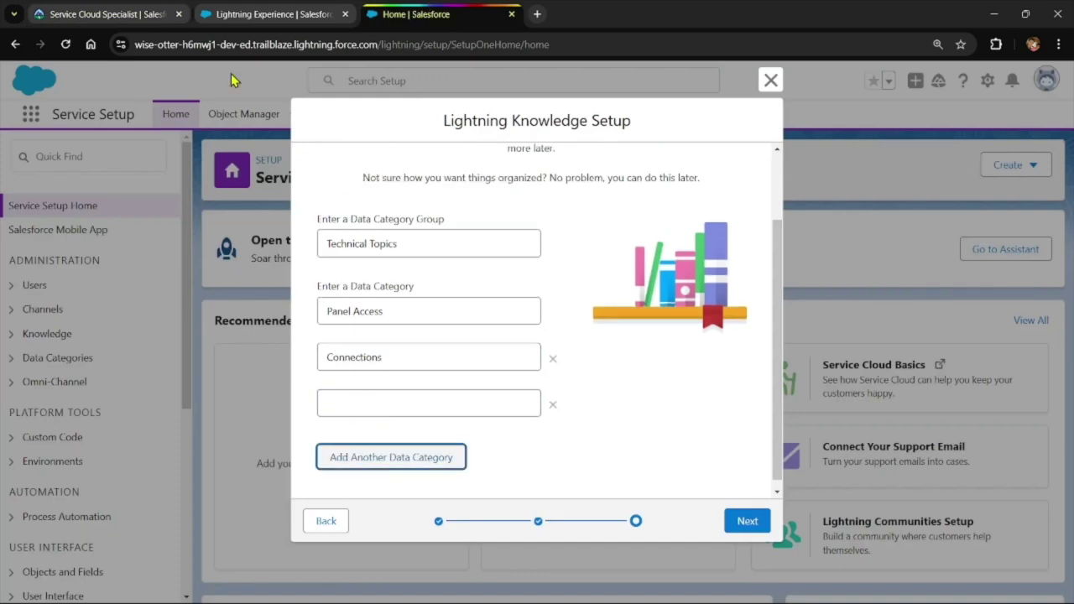
Step: Enter "Broken Equipment" from the Trailhead page as the third data category and finish the Lightning Knowledge setup for Technical Topics
click(66, 10)
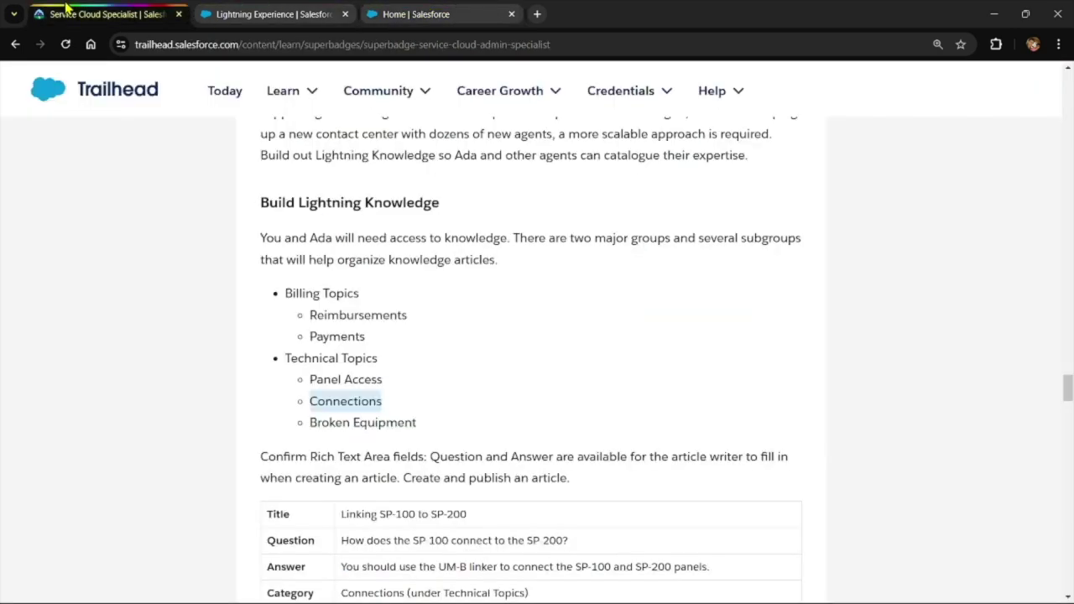
triple_click(333, 421)
key(ctrl+c)
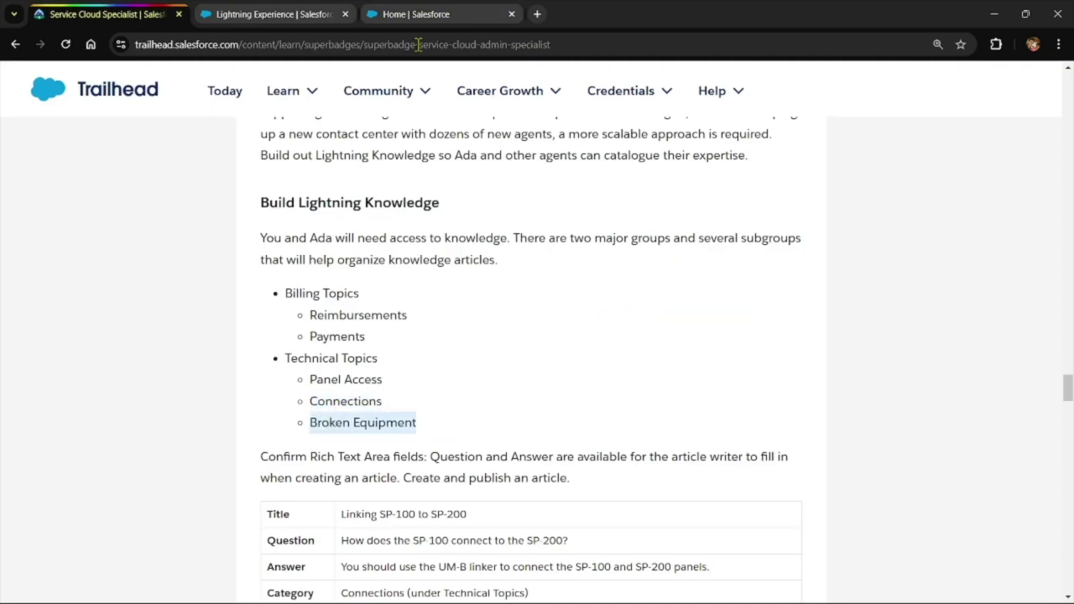
click(419, 14)
click(390, 394)
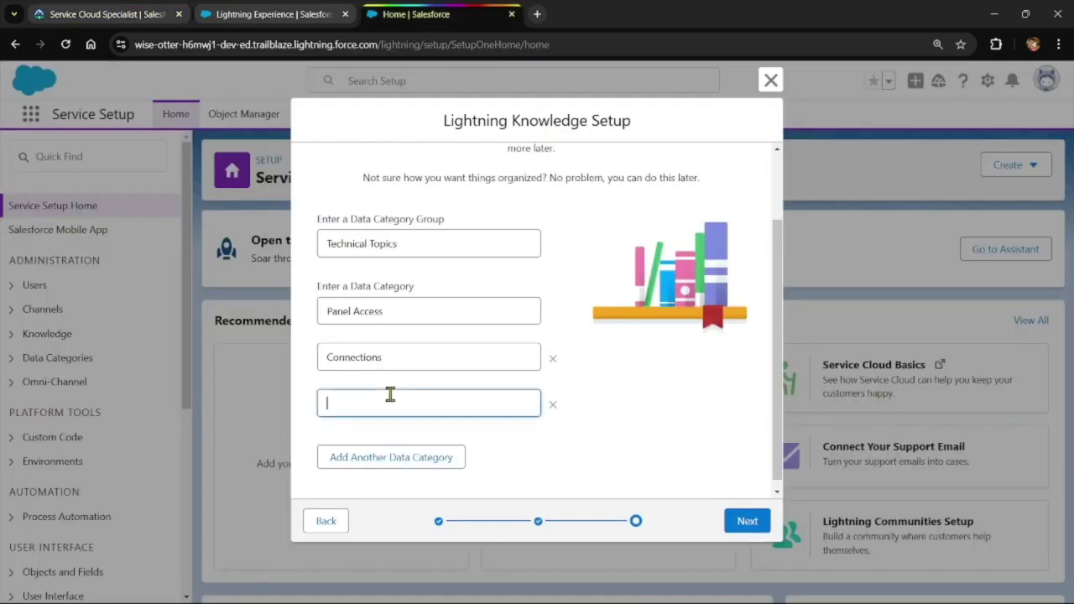
key(ctrl+v)
click(747, 521)
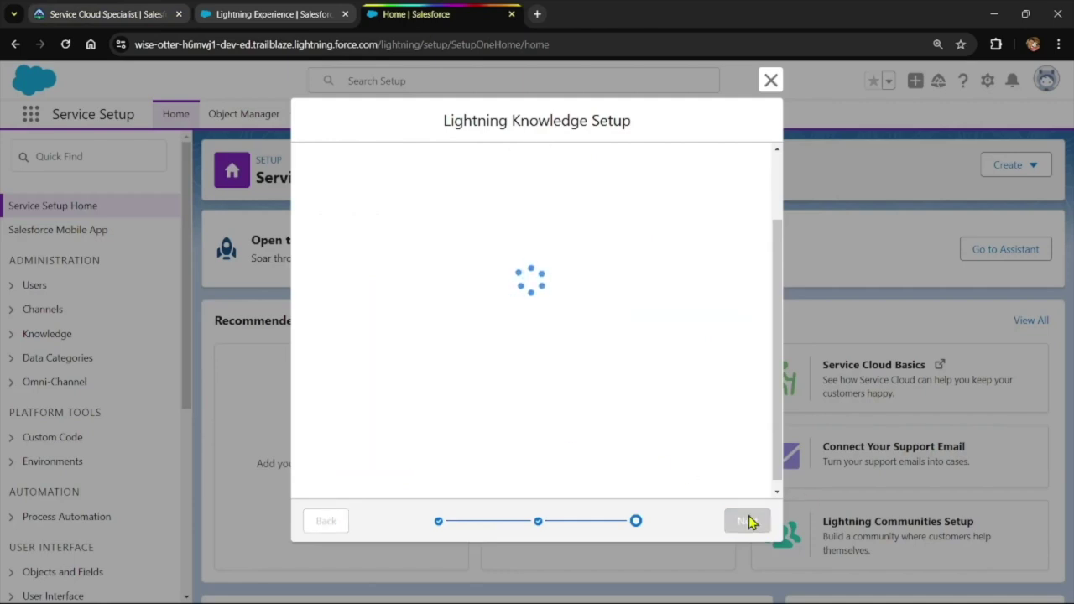
click(748, 516)
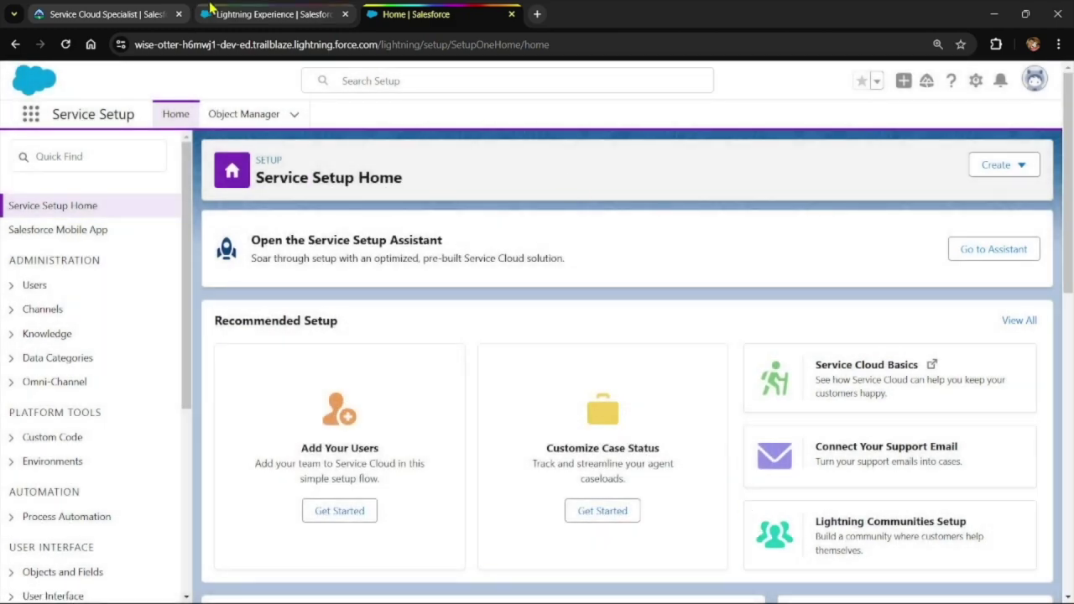
Step: Check the article requirements on the Trailhead page and open the Cloudy Support Service Console app in the playground
click(120, 9)
scroll(420, 462, down, 3)
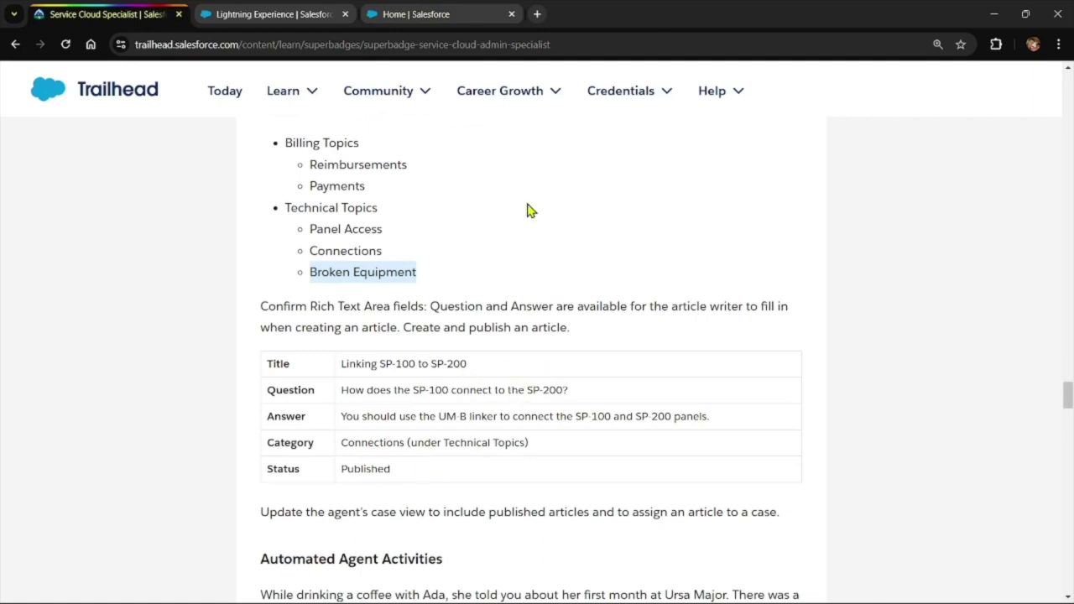
click(435, 10)
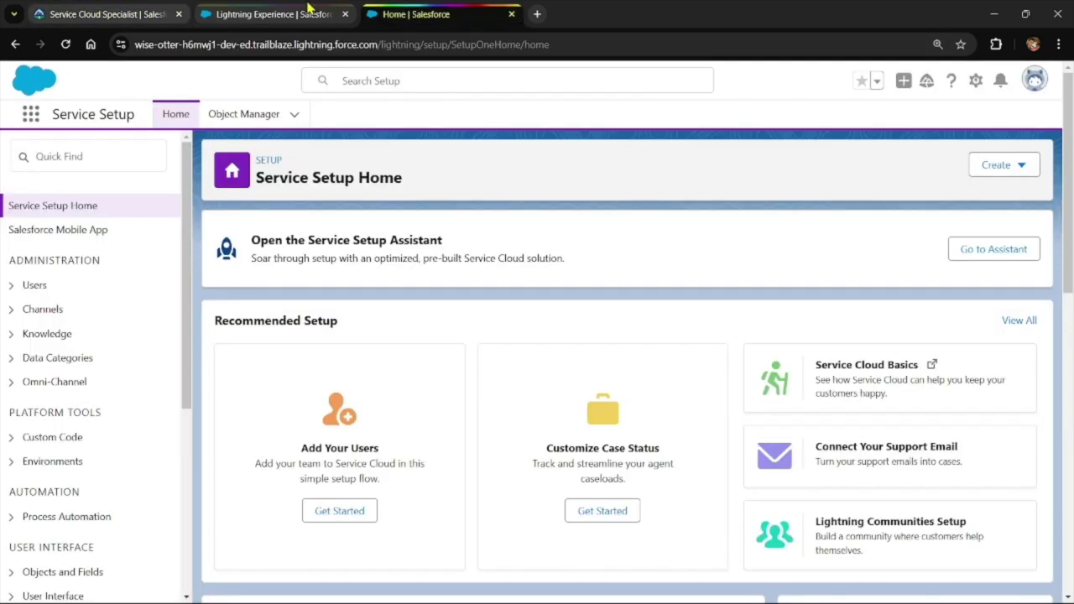
click(308, 10)
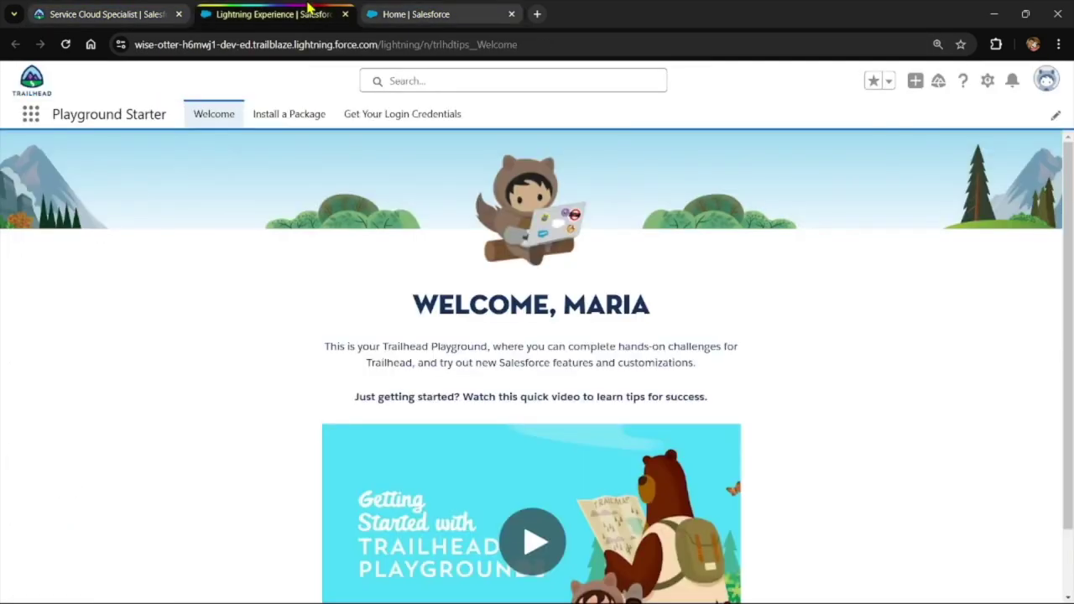
click(28, 118)
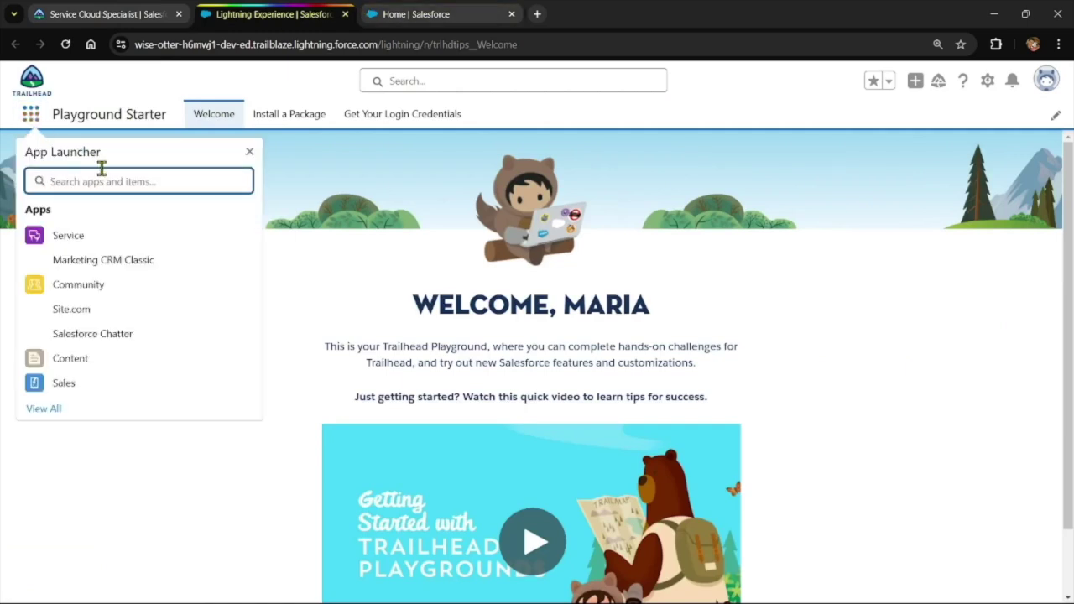
text(ser)
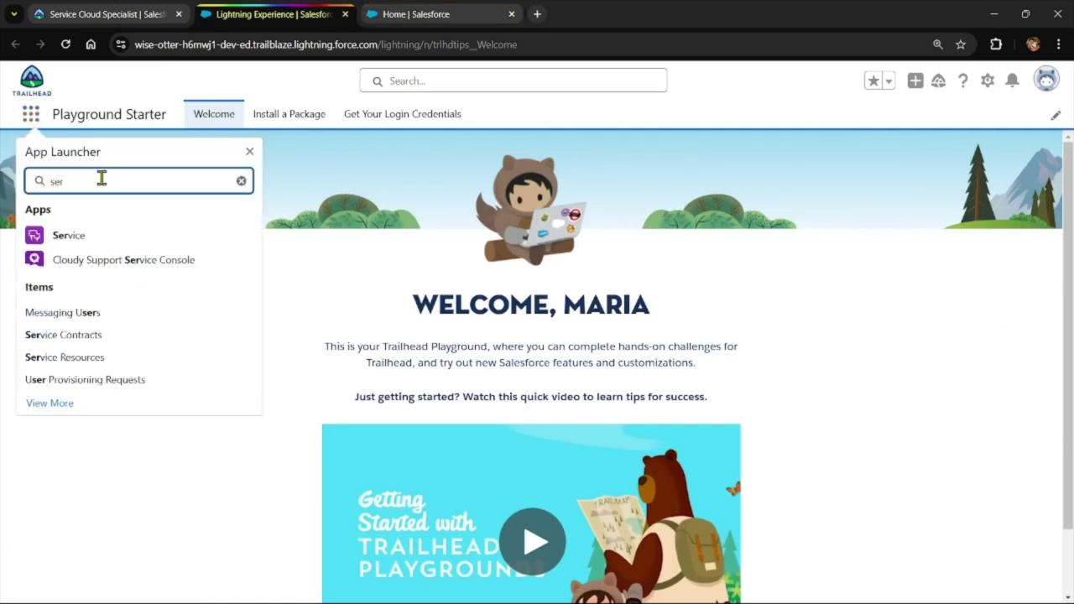
click(87, 262)
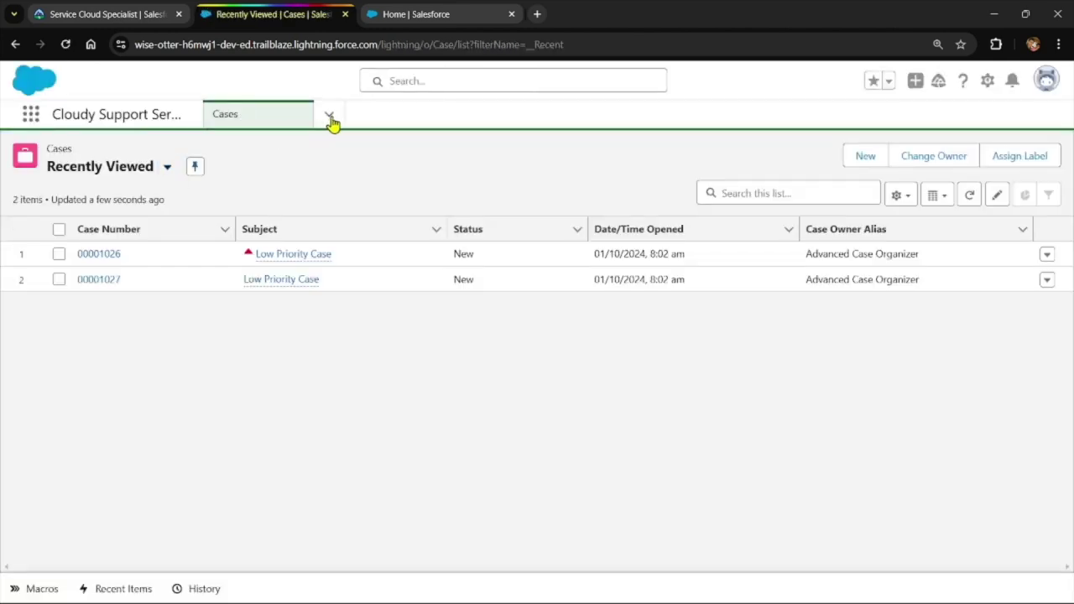
Step: Switch the console from Cases to Knowledge and start a new knowledge article
click(330, 115)
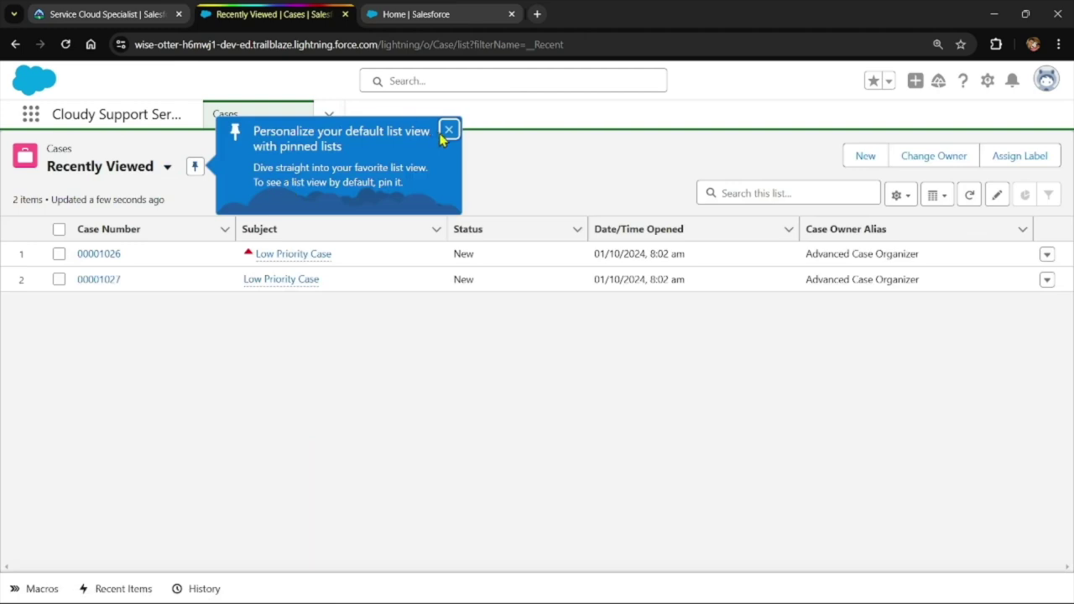
click(451, 134)
click(334, 116)
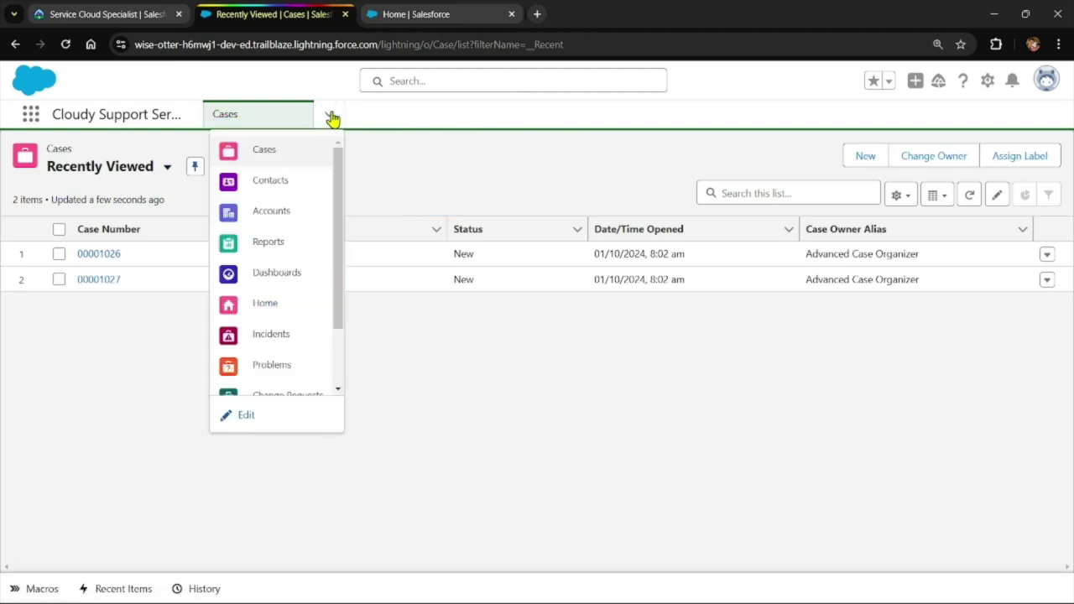
scroll(289, 252, down, 3)
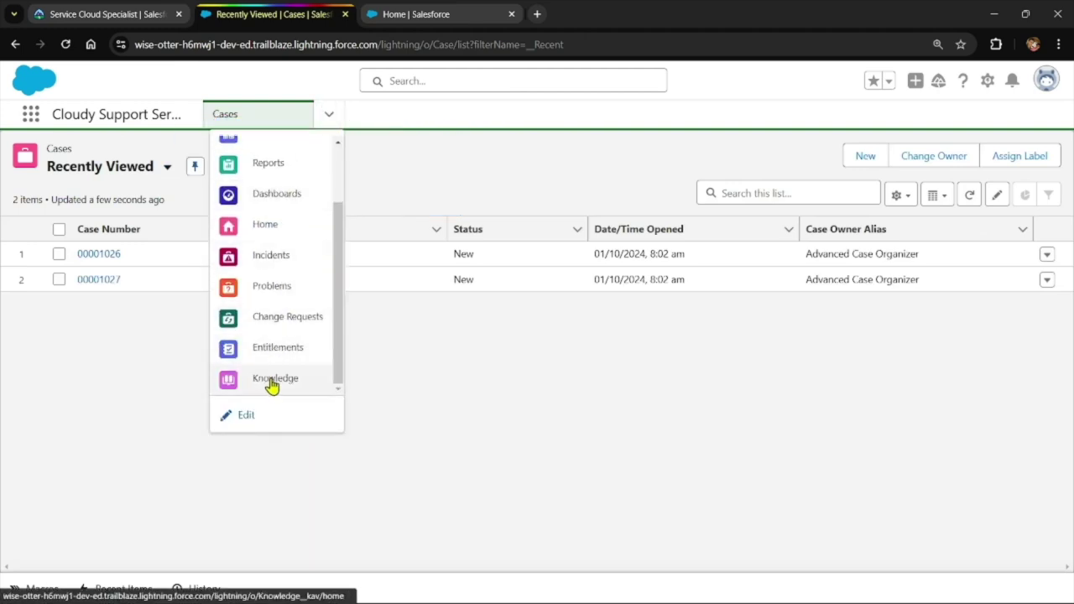
click(271, 384)
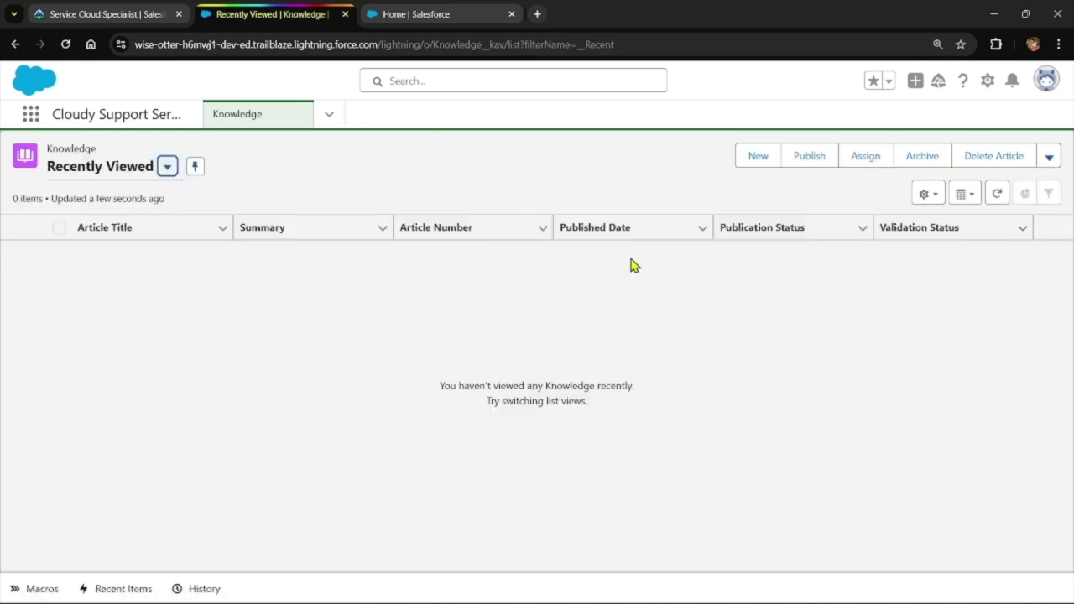
click(755, 158)
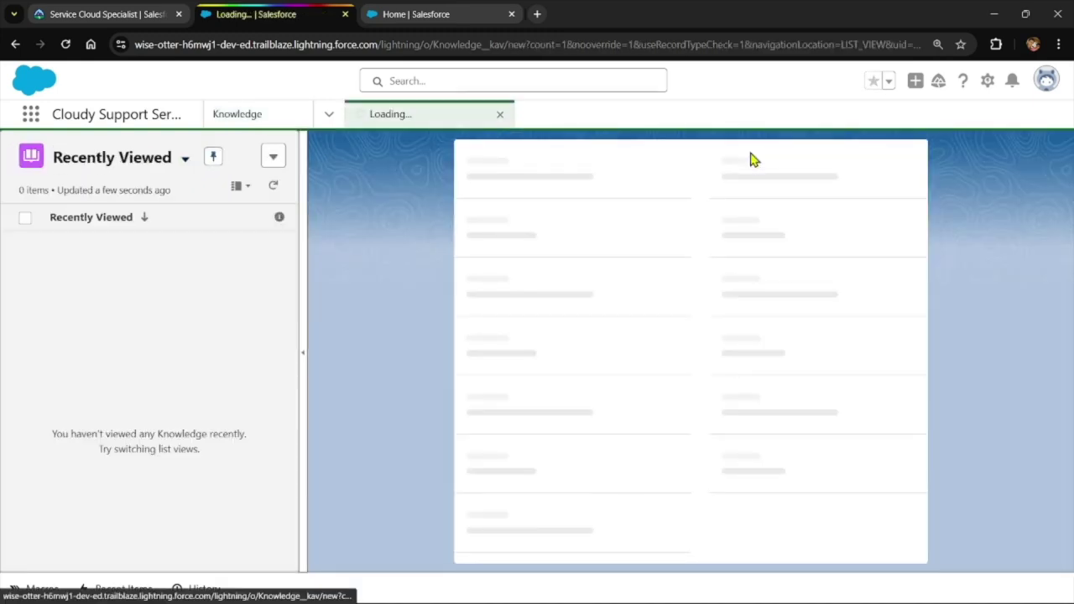
Step: Title the new article "Linking SP-100 to SP-200", copied from the Trailhead page, and generate its URL name from the title
click(50, 10)
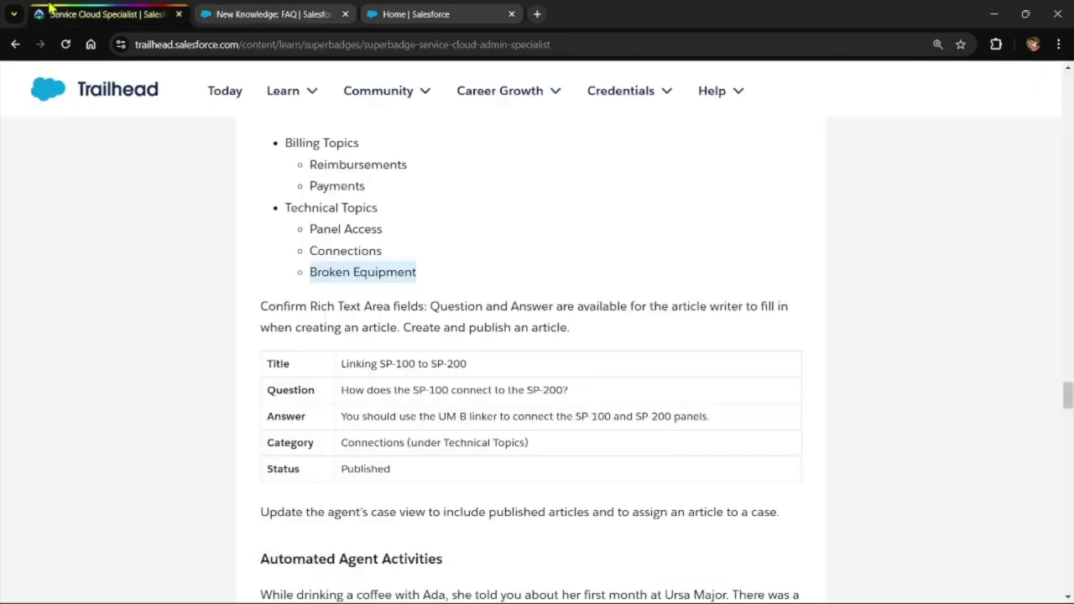
triple_click(407, 363)
key(ctrl+c)
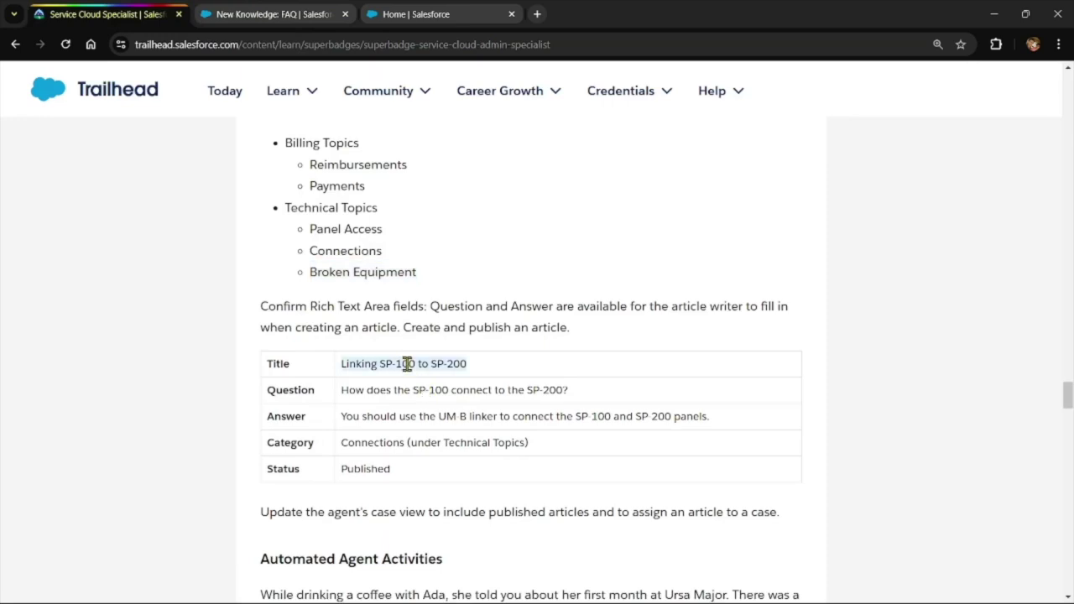
click(307, 10)
click(535, 271)
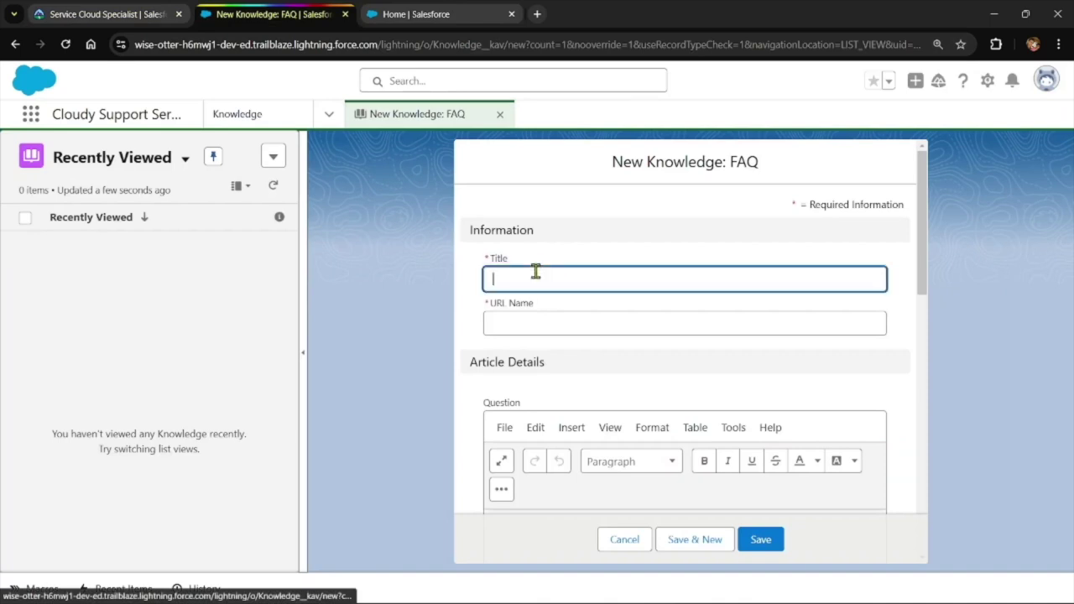
key(ctrl+v)
click(549, 320)
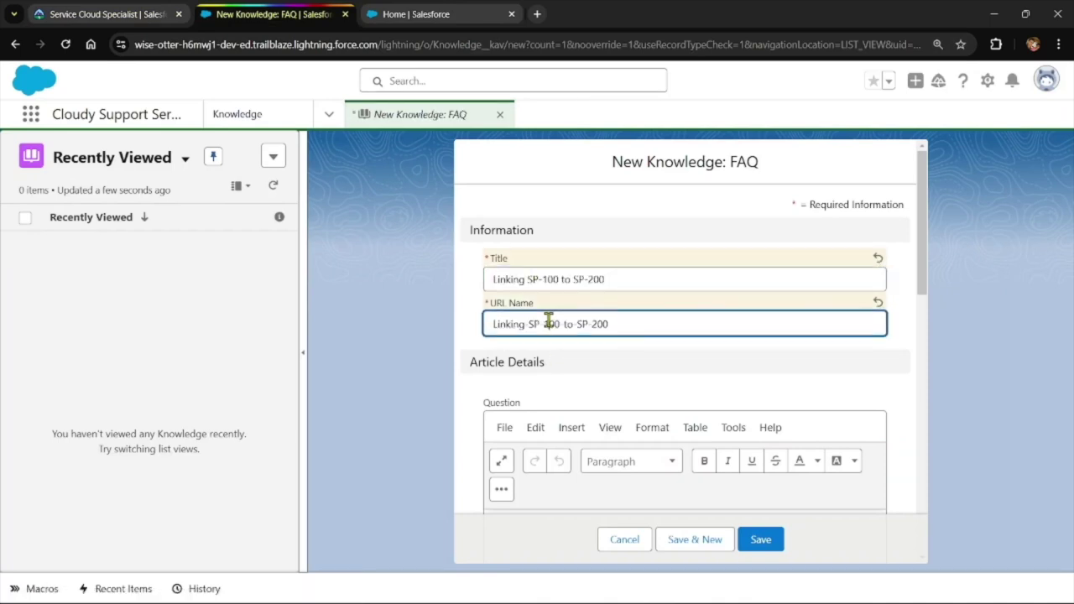
Step: Copy "How does the SP-100 connect to the SP-200?" from the Trailhead page into the article's Question field, removing the formatting
scroll(578, 395, down, 5)
click(103, 14)
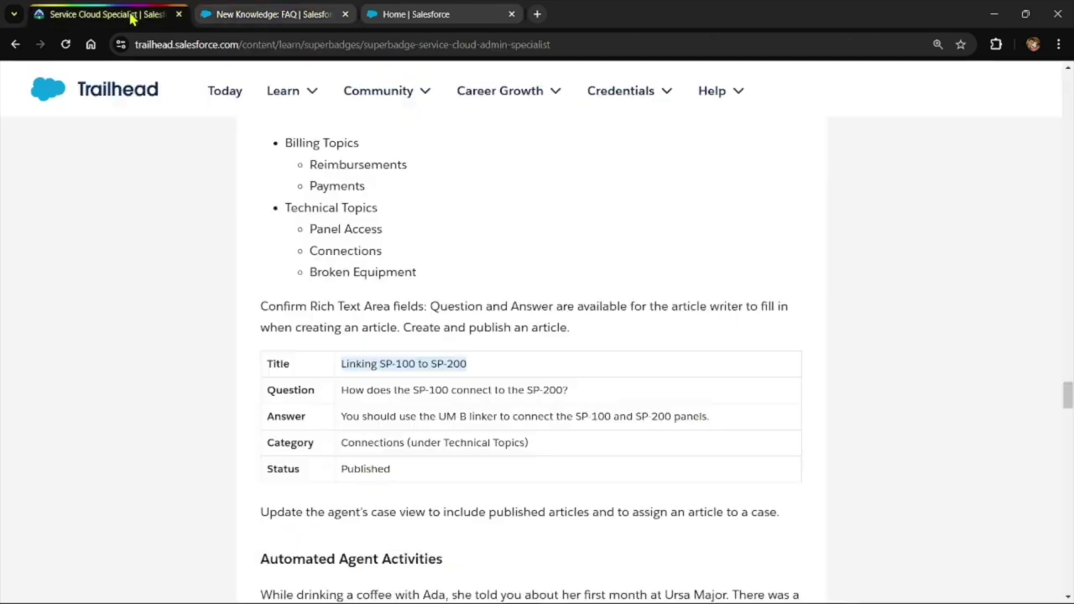
triple_click(509, 384)
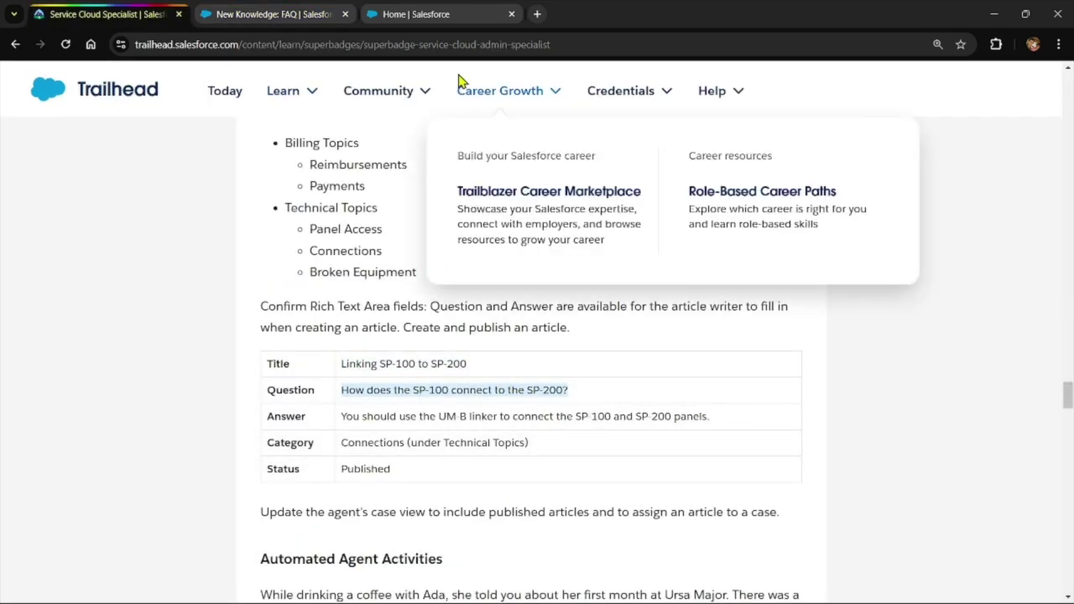
click(307, 10)
click(544, 299)
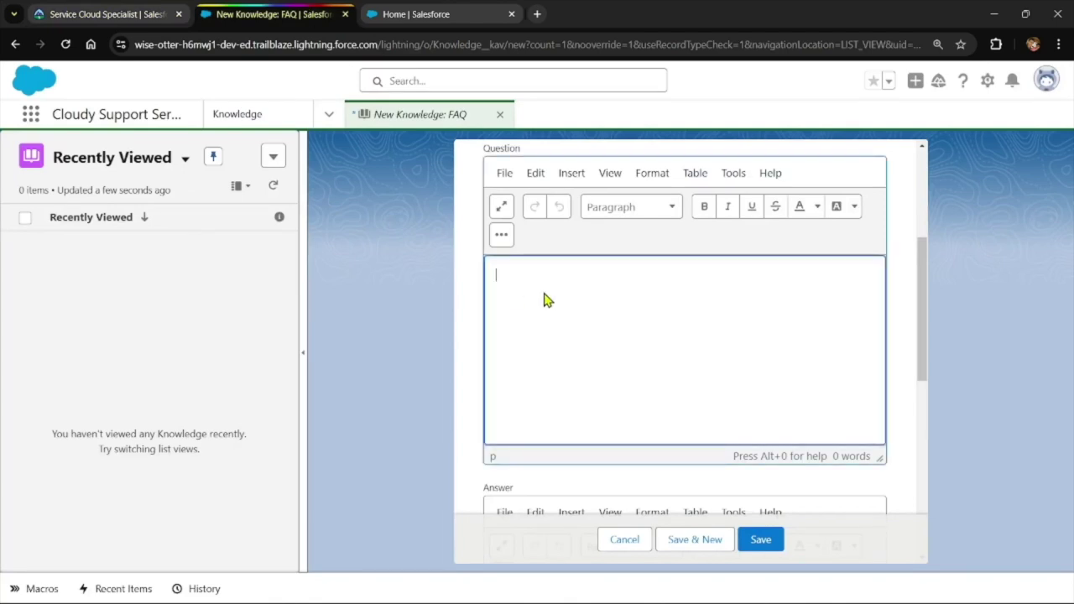
key(ctrl+v)
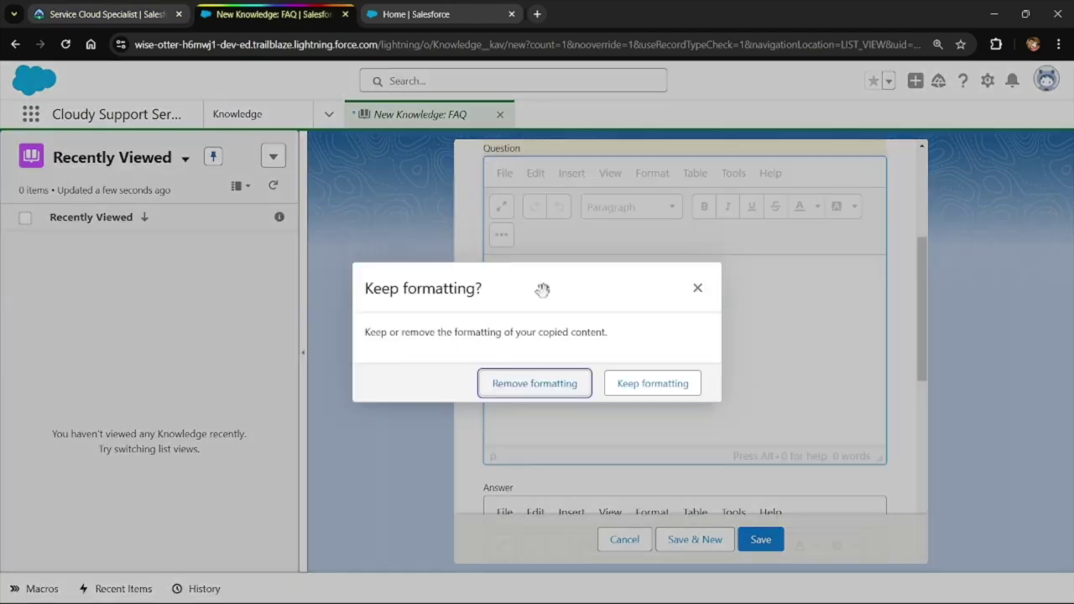
click(542, 382)
Step: Fill the Answer field with "You should use the UM-B linker to connect the SP-100 and SP-200 panels." from Trailhead, removing the formatting
scroll(601, 383, down, 3)
click(562, 406)
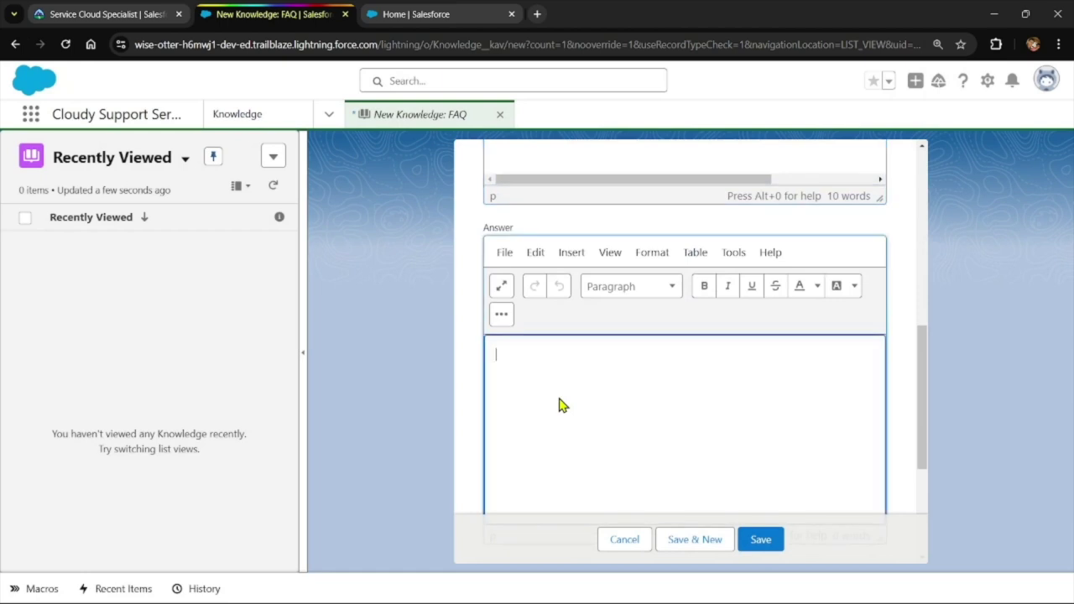
click(102, 12)
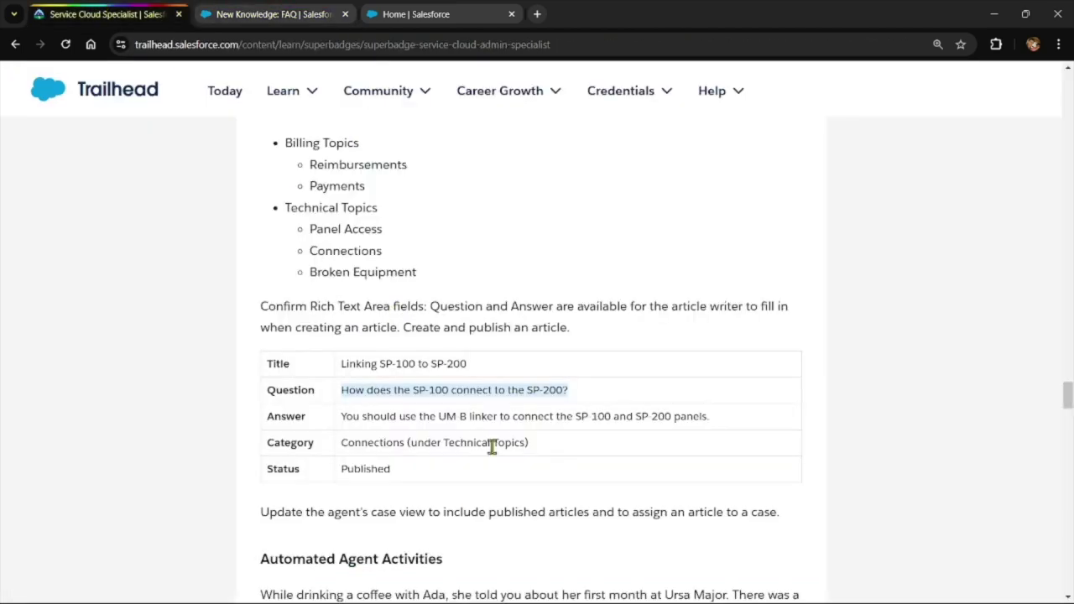
triple_click(461, 418)
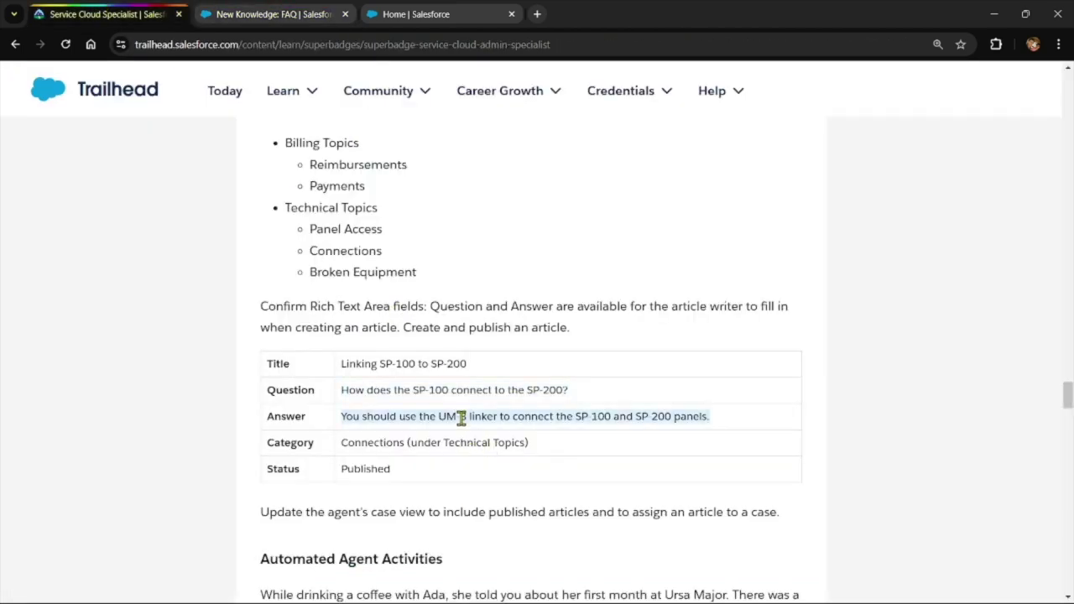
click(263, 11)
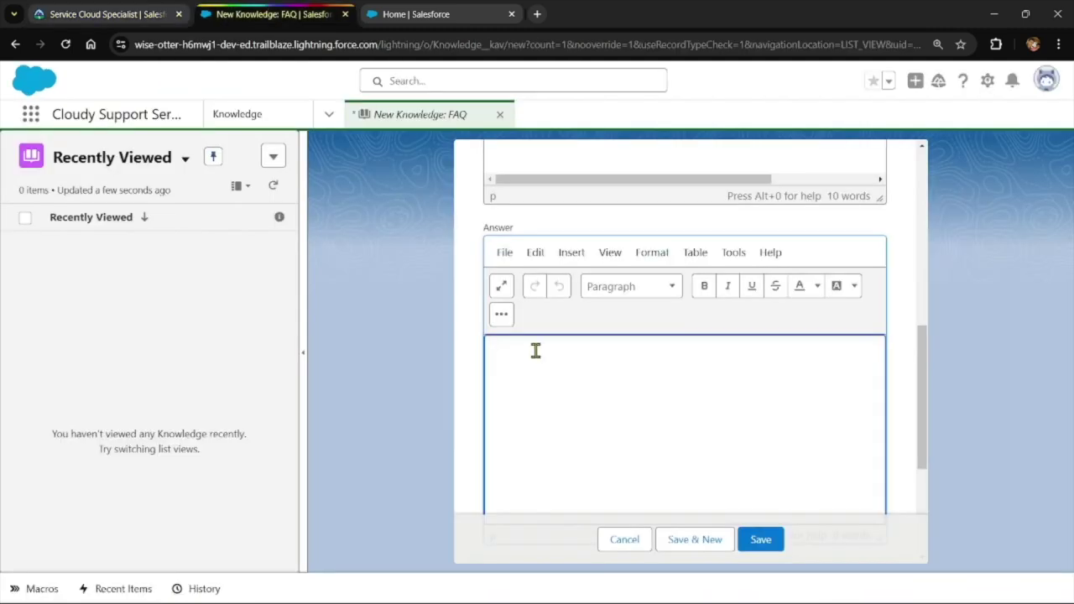
key(ctrl+v)
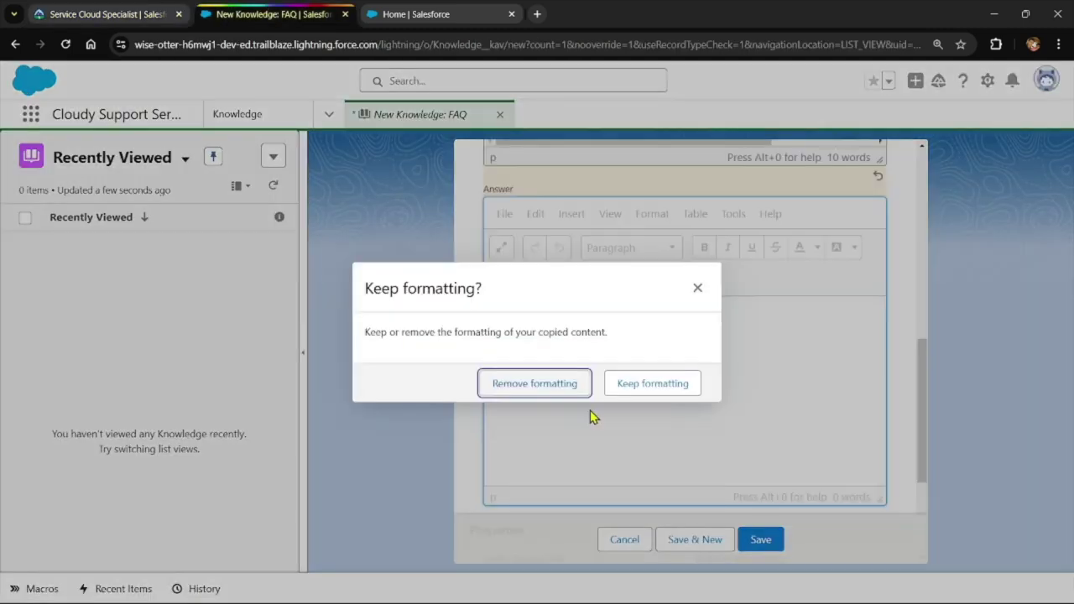
click(537, 383)
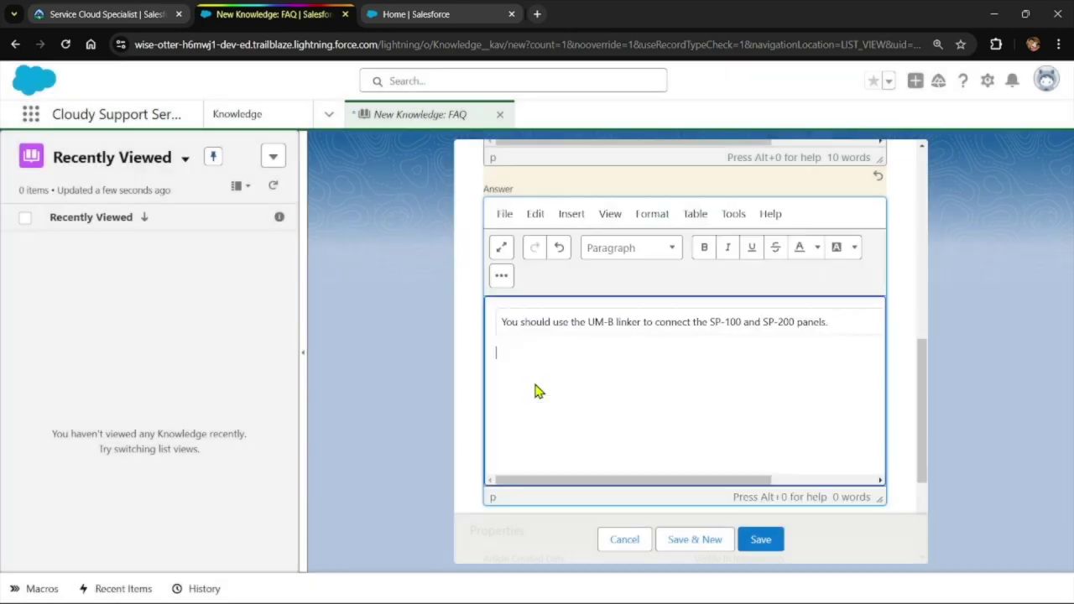
Step: Check the remaining fields of the new FAQ article and save it
scroll(696, 407, down, 2)
scroll(704, 417, down, 1)
click(768, 541)
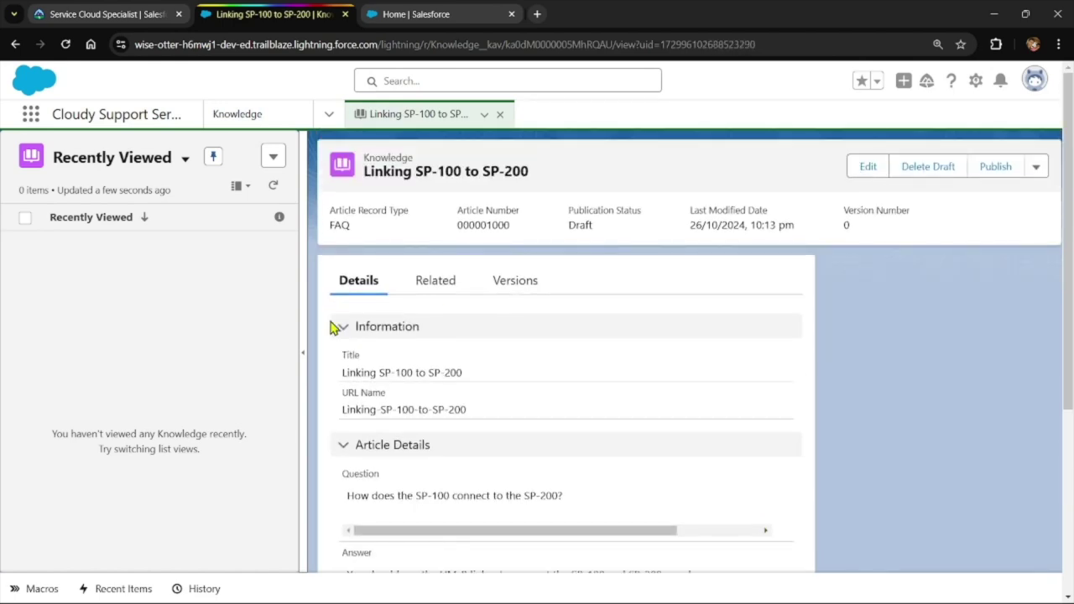
Step: Collapse the list pane beside the Linking SP-100 to SP-200 article and reload the page to load its categories section
click(307, 353)
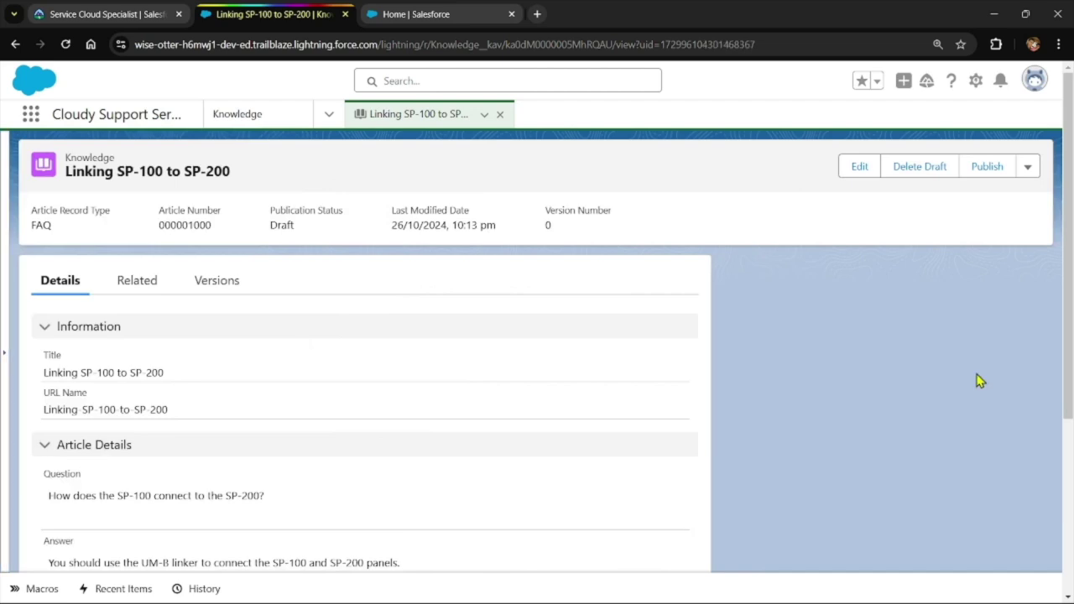
click(64, 48)
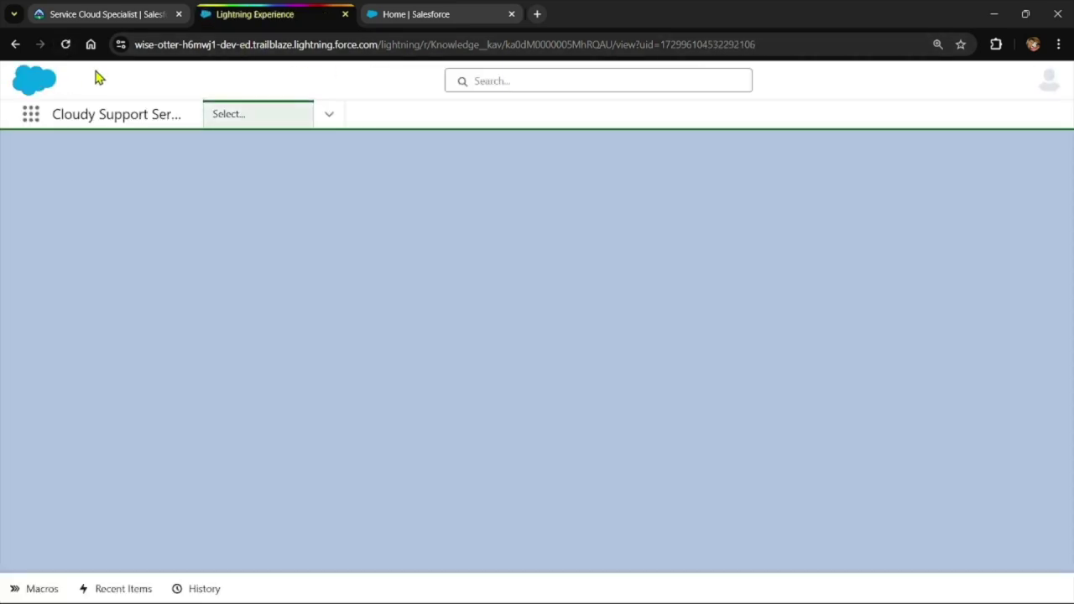
scroll(721, 218, down, 4)
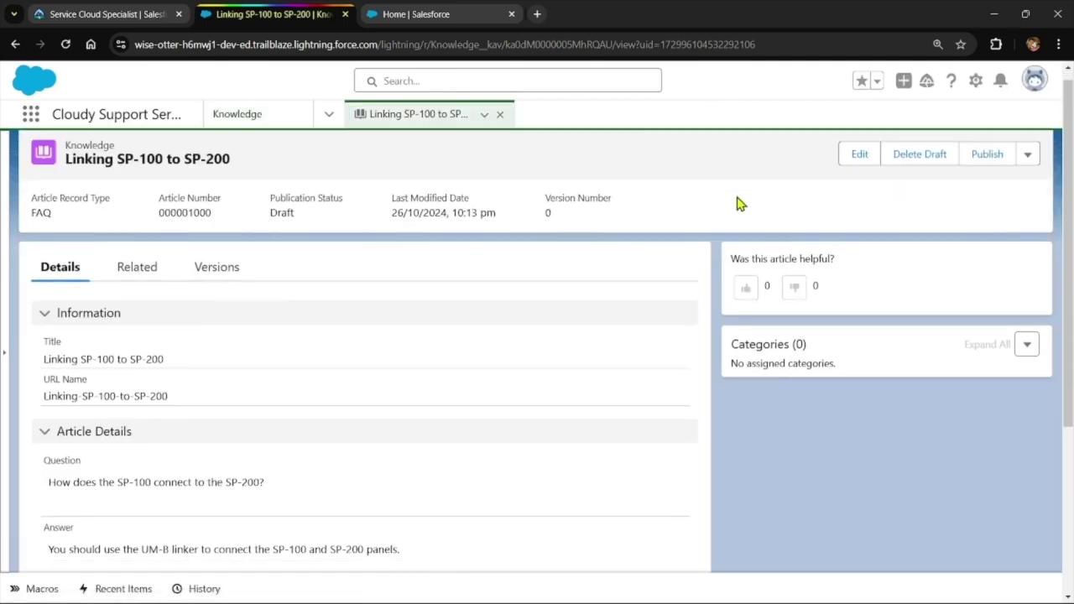
scroll(829, 255, up, 2)
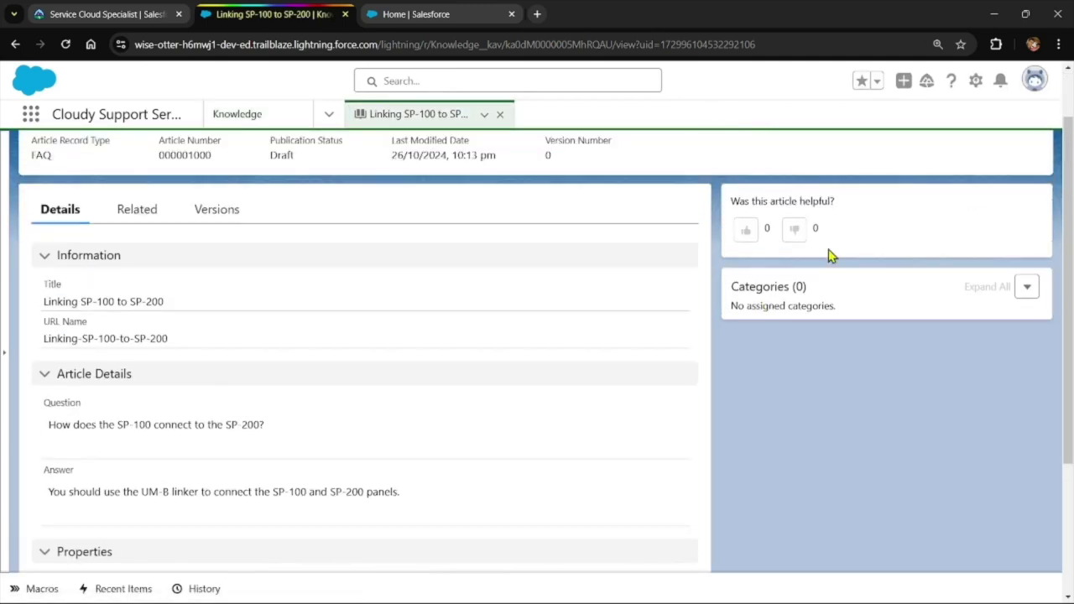
Step: Assign the Connections category under Technical Topics to the article, as required on the Trailhead page, and save the assignment
click(1025, 286)
click(1007, 324)
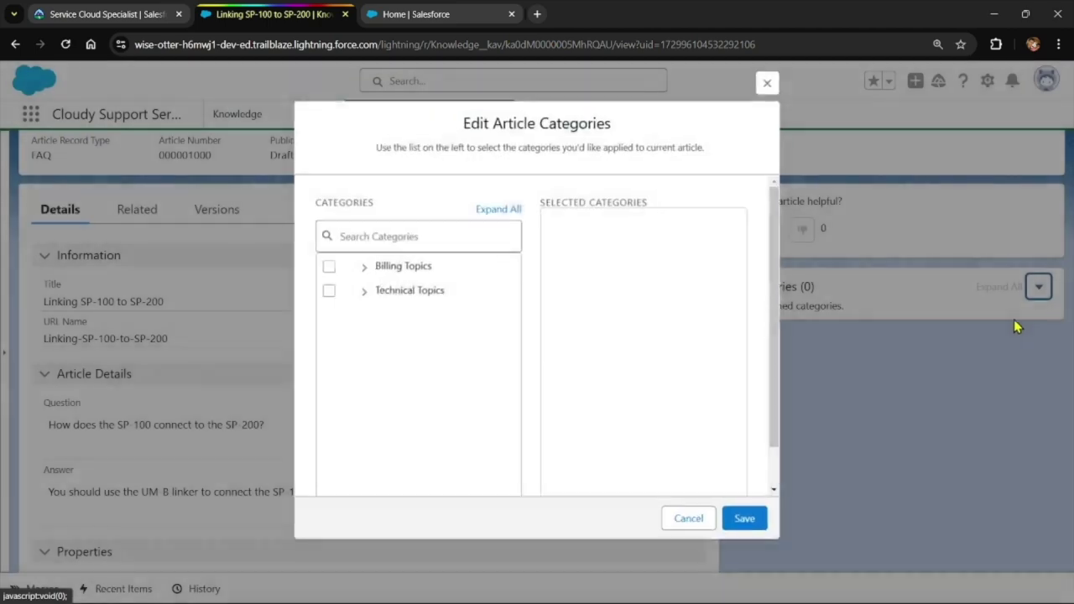
click(363, 294)
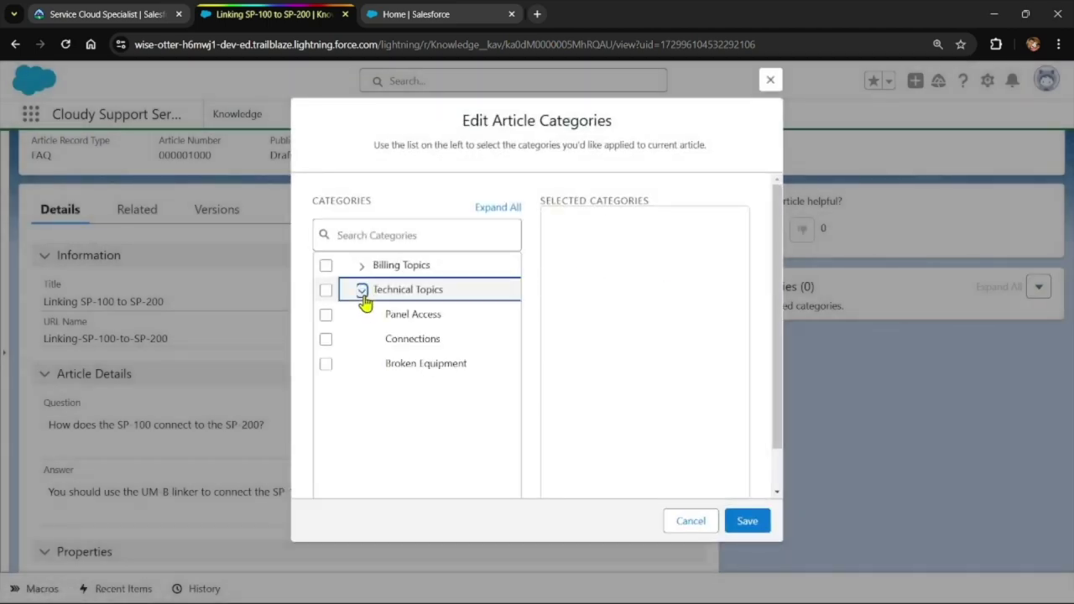
click(151, 16)
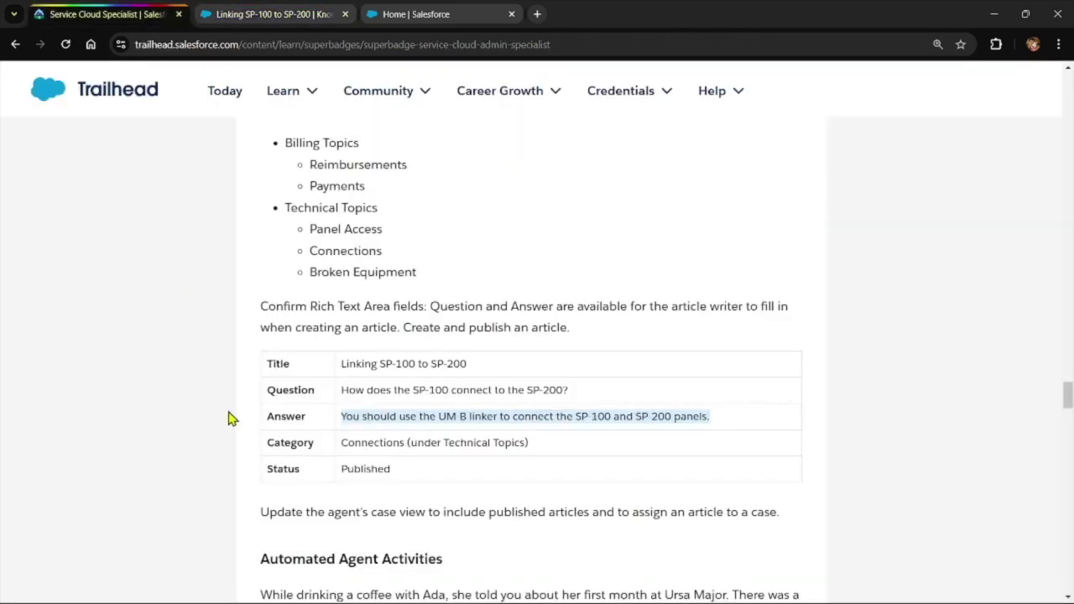
click(419, 14)
click(244, 14)
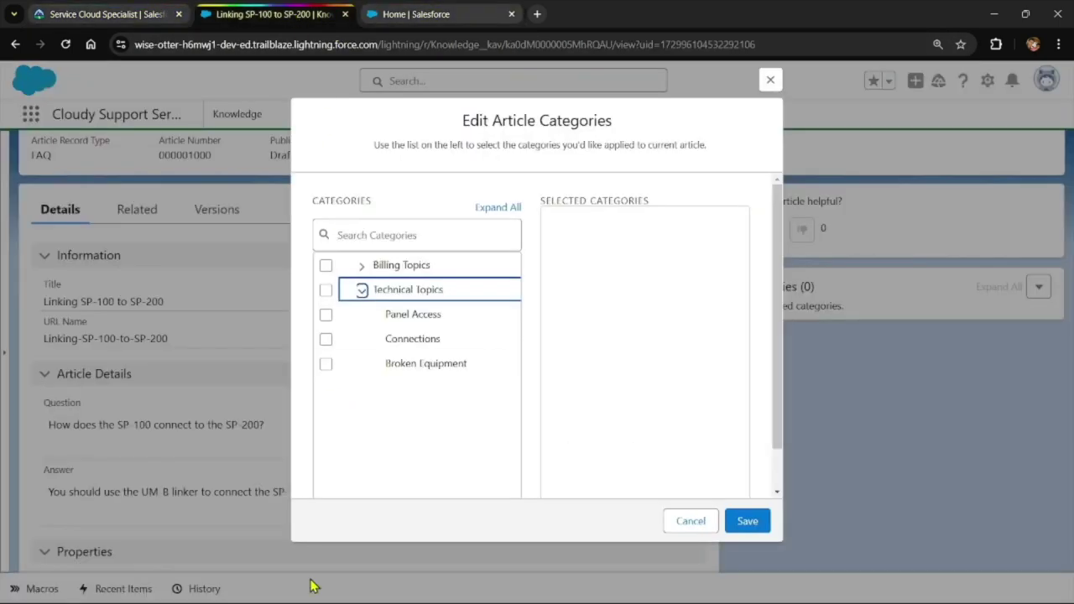
click(327, 339)
click(751, 522)
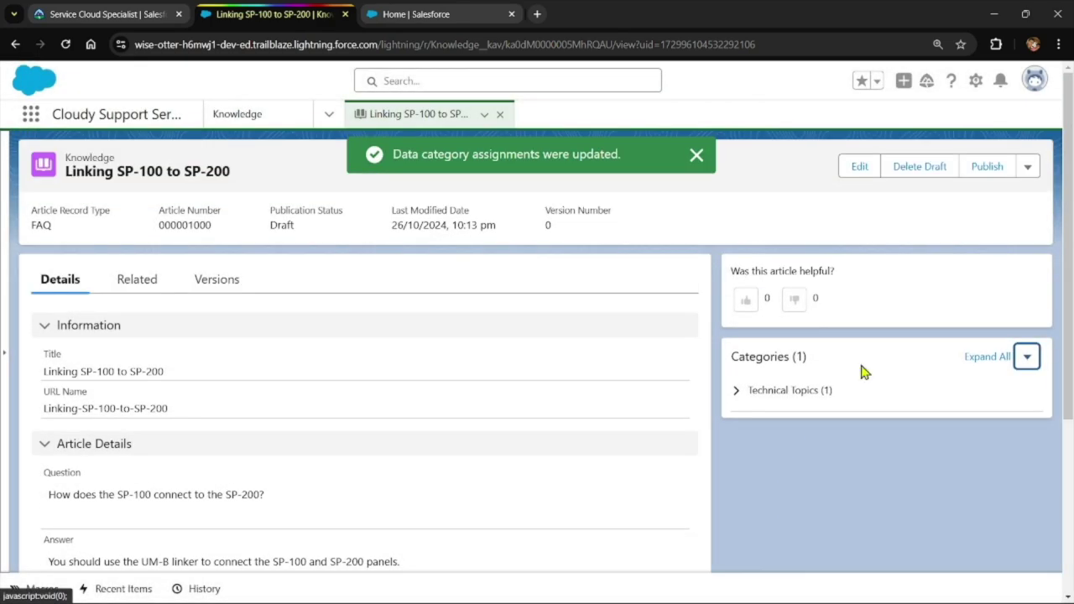
Step: Publish the Linking SP-100 to SP-200 article immediately and read the agent case view requirement on the Trailhead page
click(988, 167)
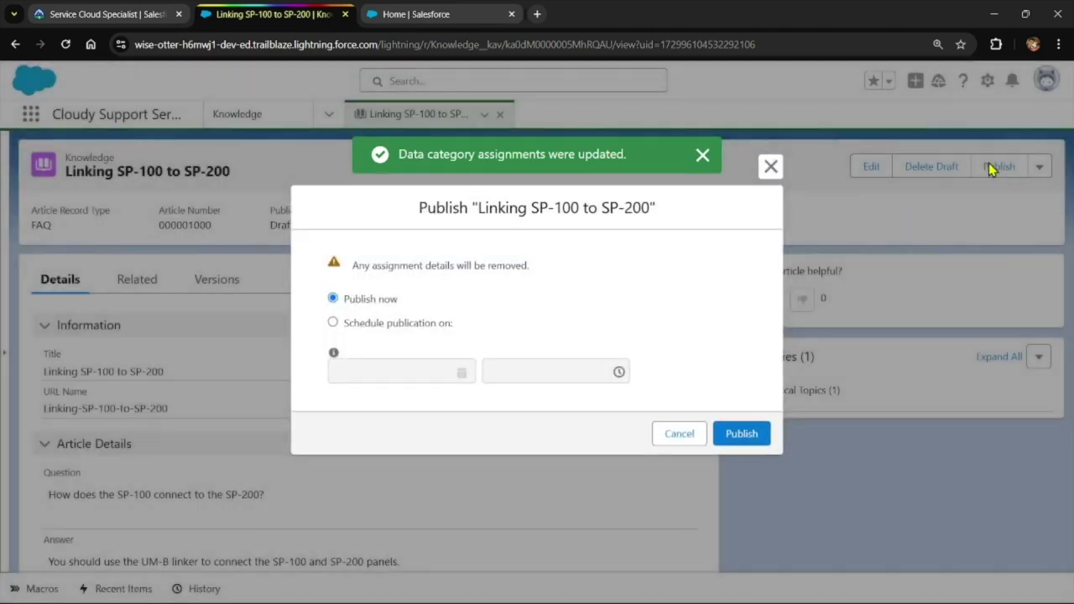
click(744, 435)
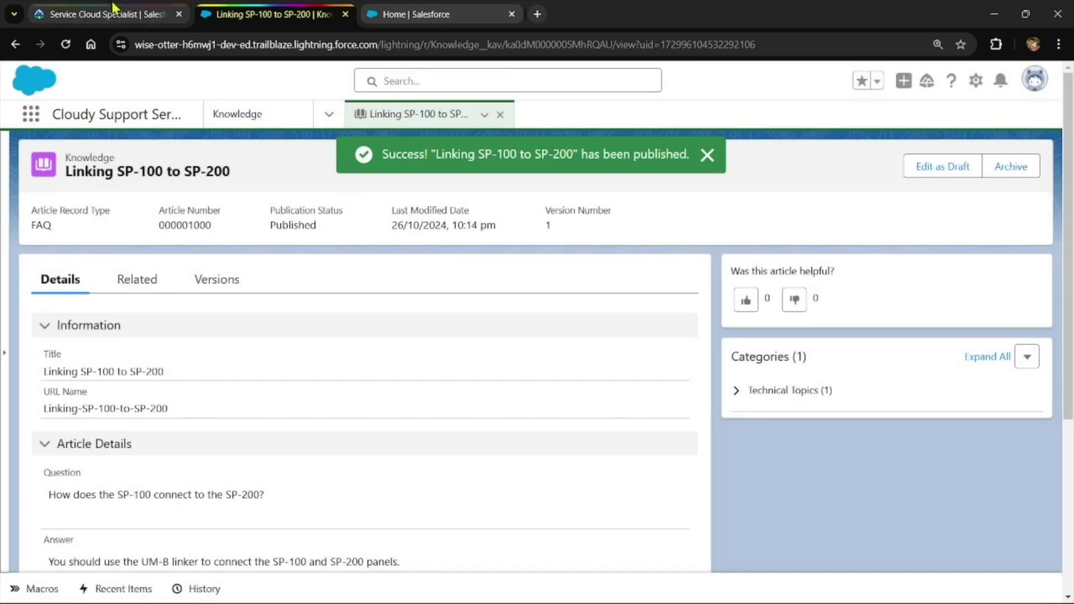
click(140, 9)
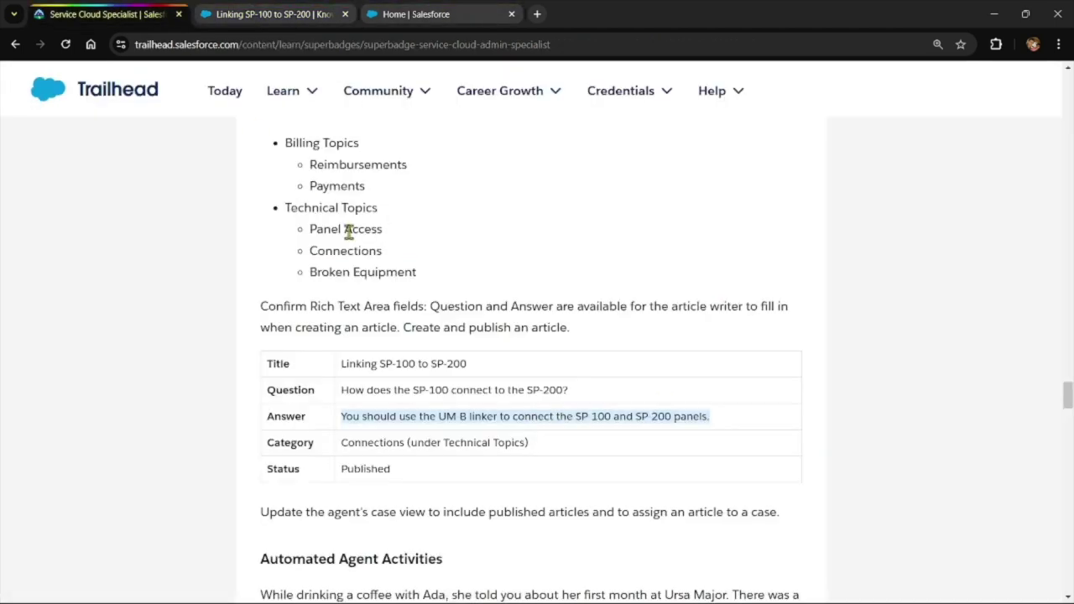
scroll(412, 379, down, 2)
triple_click(360, 352)
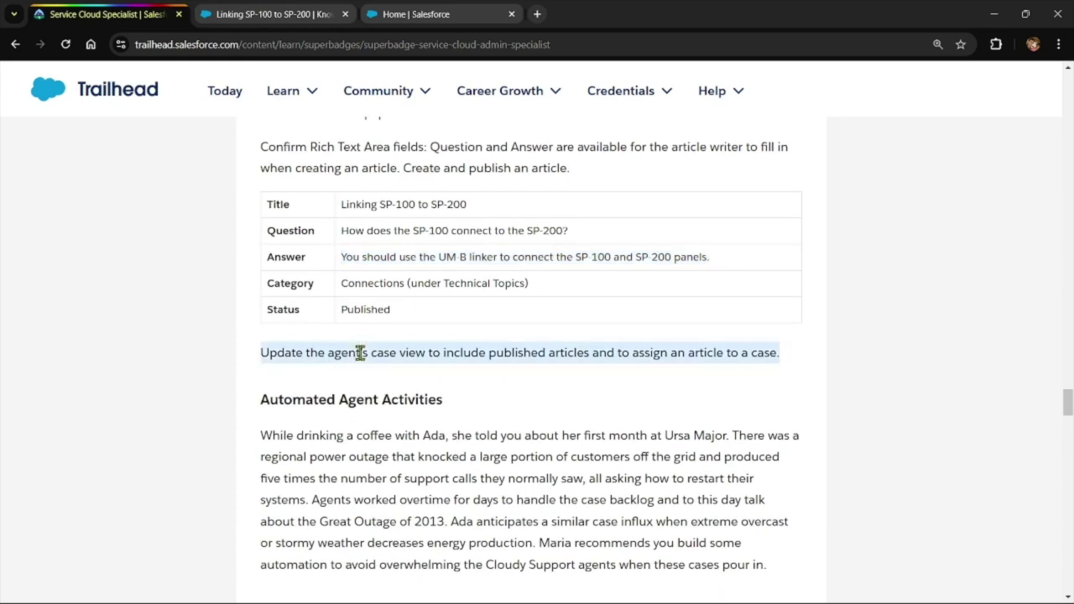
Step: Open the first recently viewed Low Priority Case and edit its record page in Lightning App Builder, dismissing the mobile notice
click(283, 10)
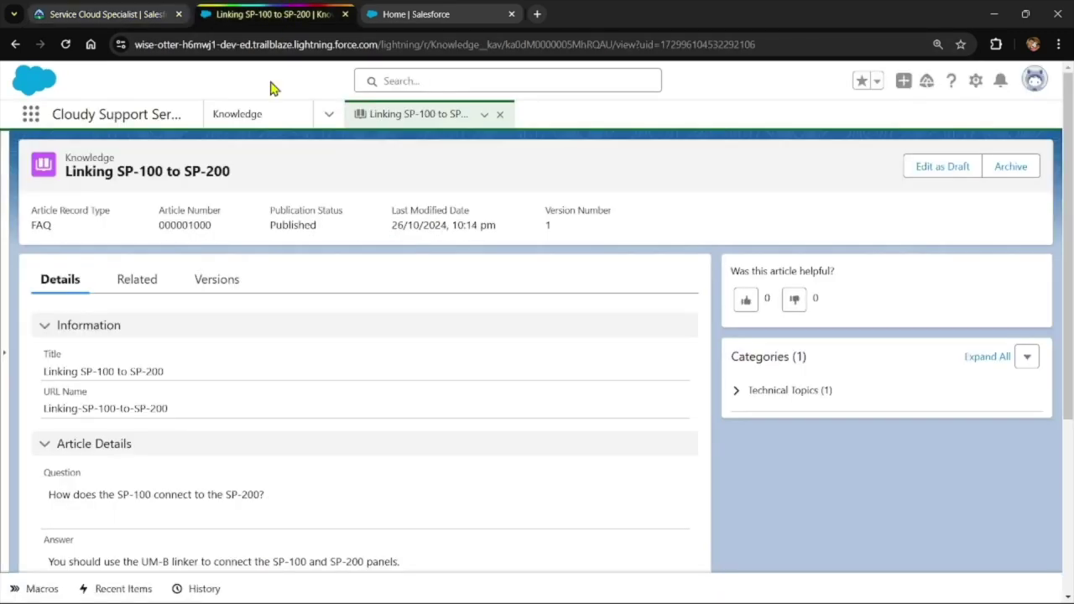
click(330, 113)
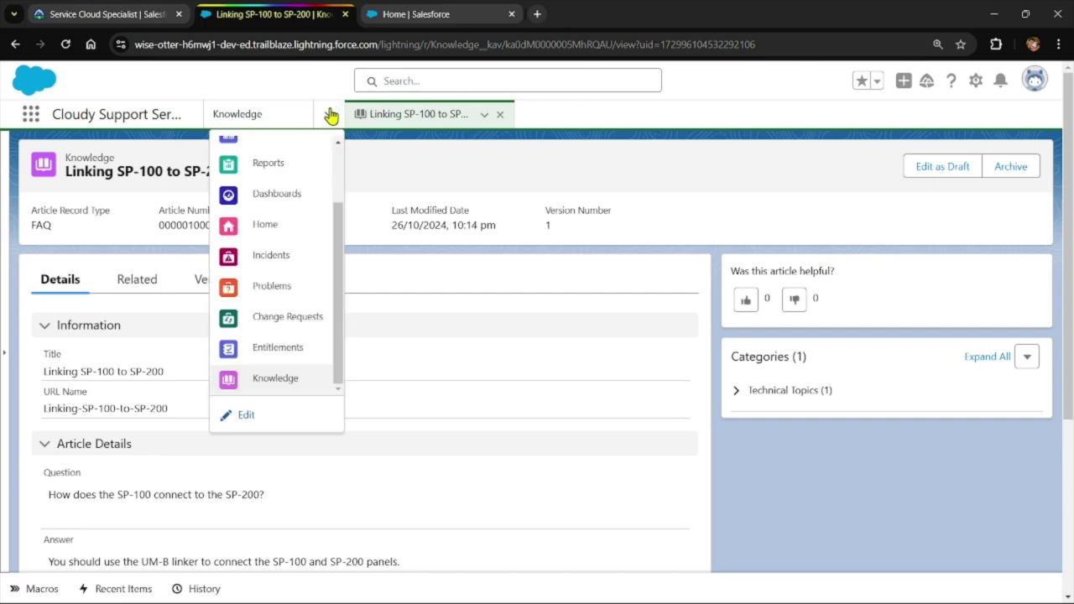
scroll(283, 239, up, 2)
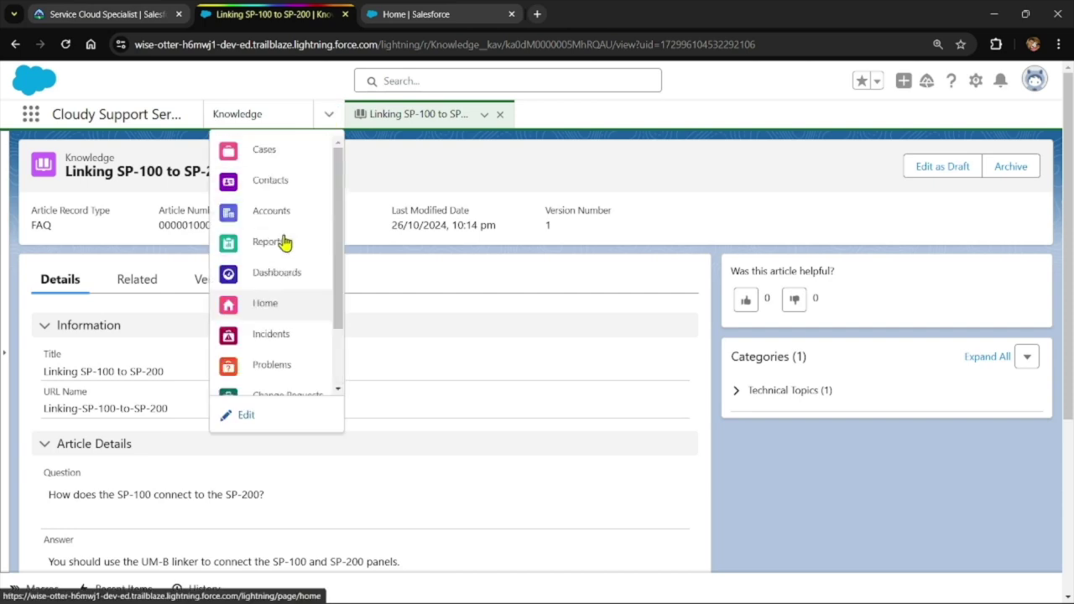
click(256, 152)
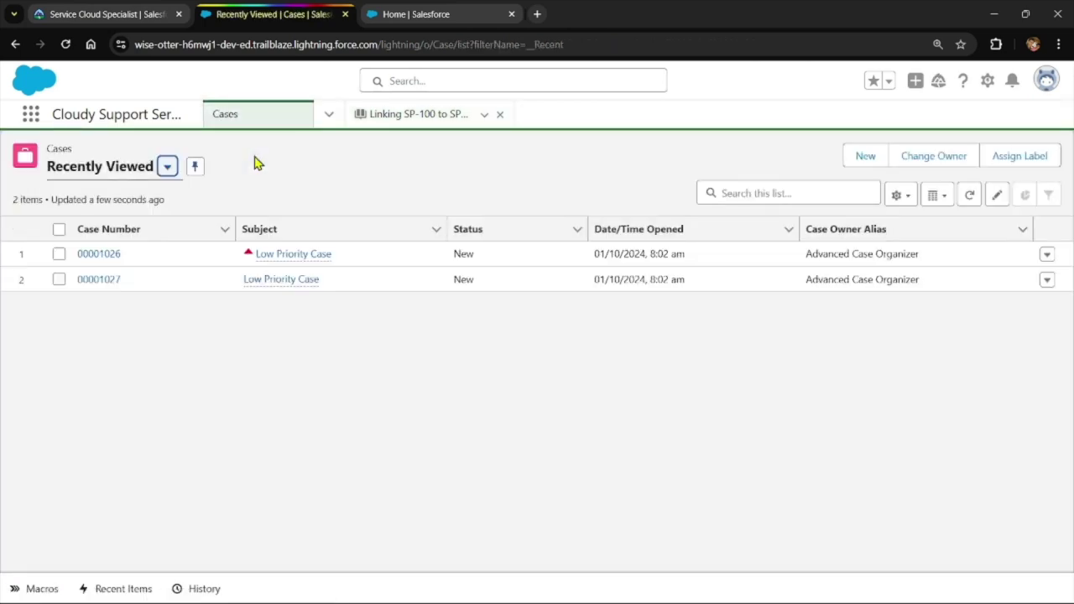
click(114, 259)
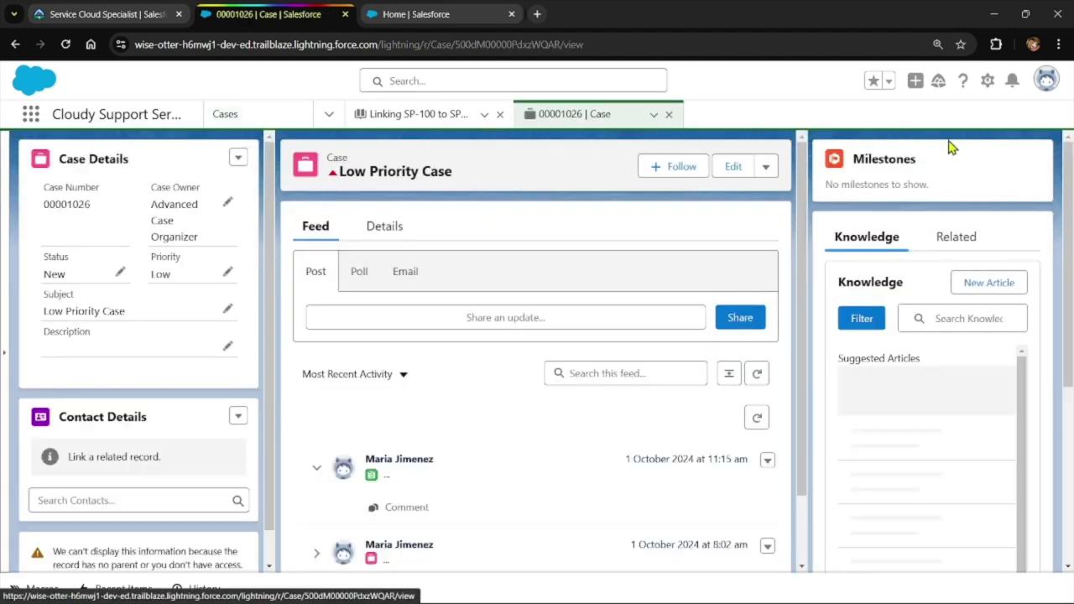
click(988, 81)
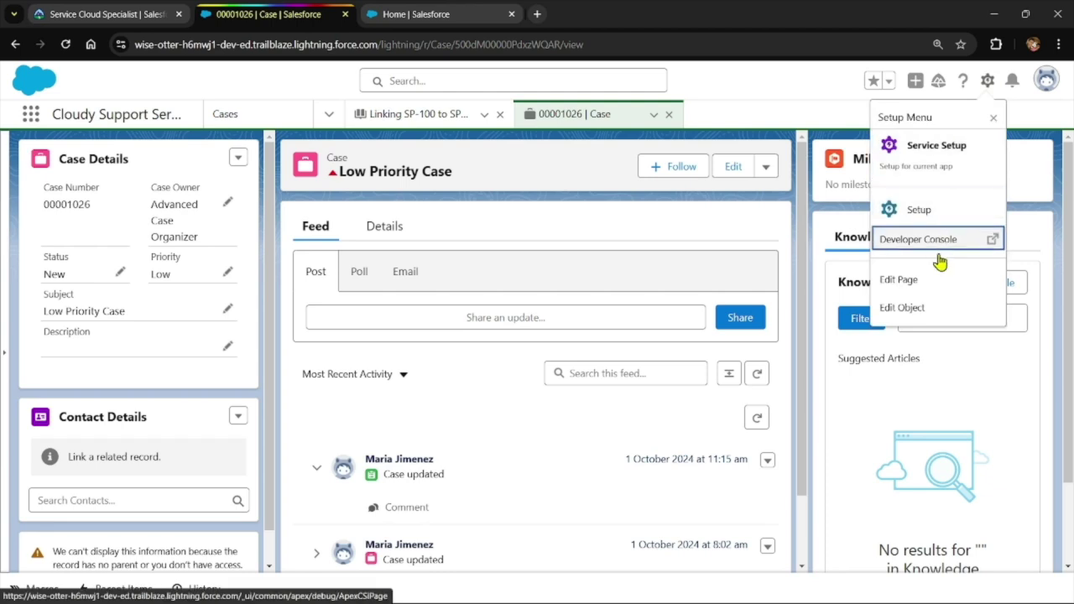
click(924, 286)
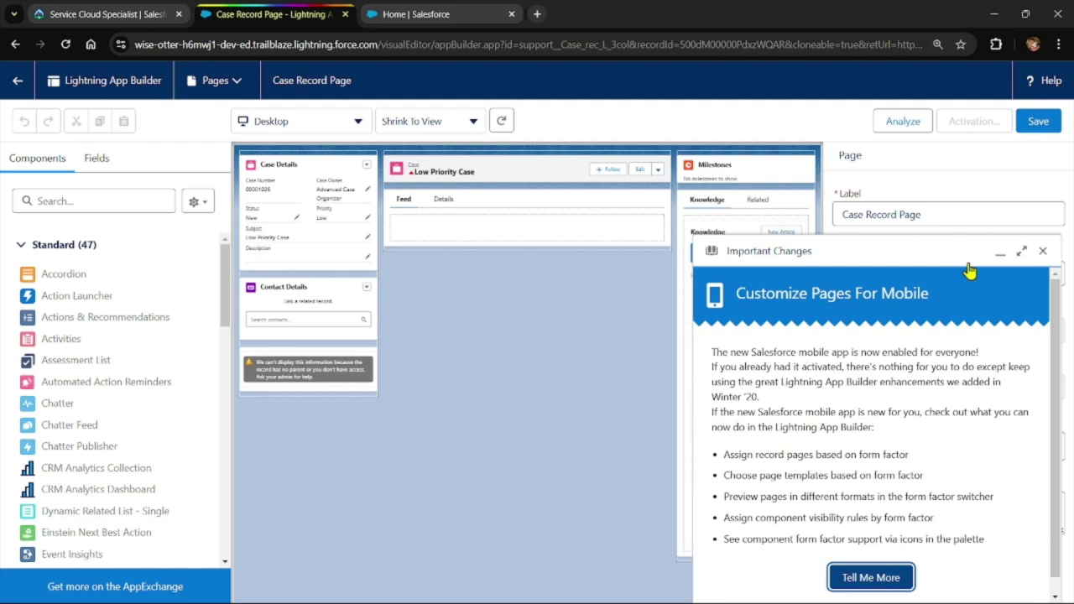
click(1043, 253)
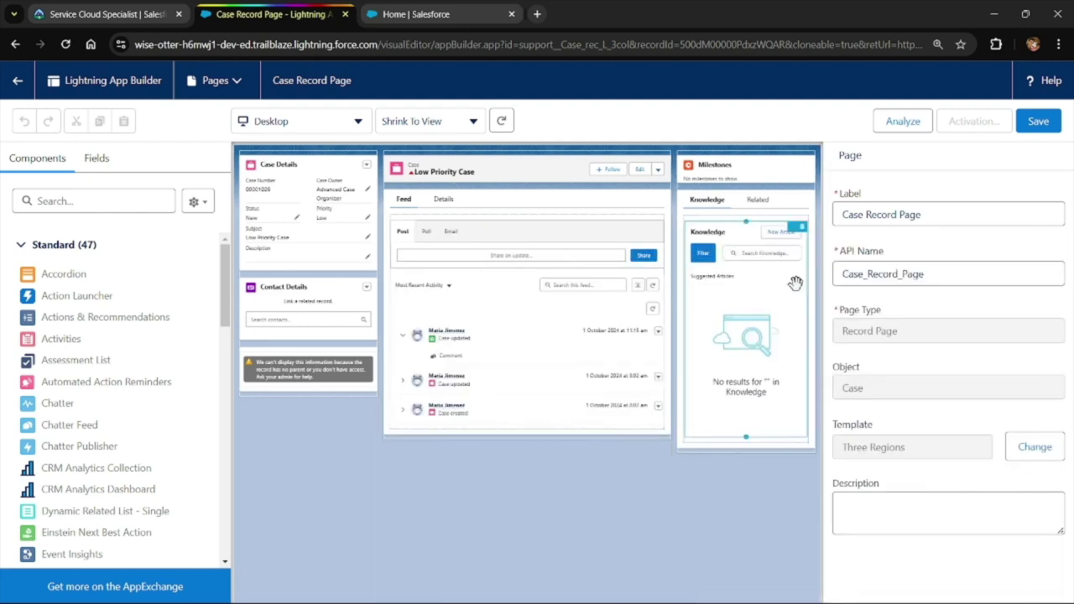
Step: Delete the Knowledge component from the Case Record Page's Knowledge tab, add a fresh Knowledge component there, and save the page
click(769, 290)
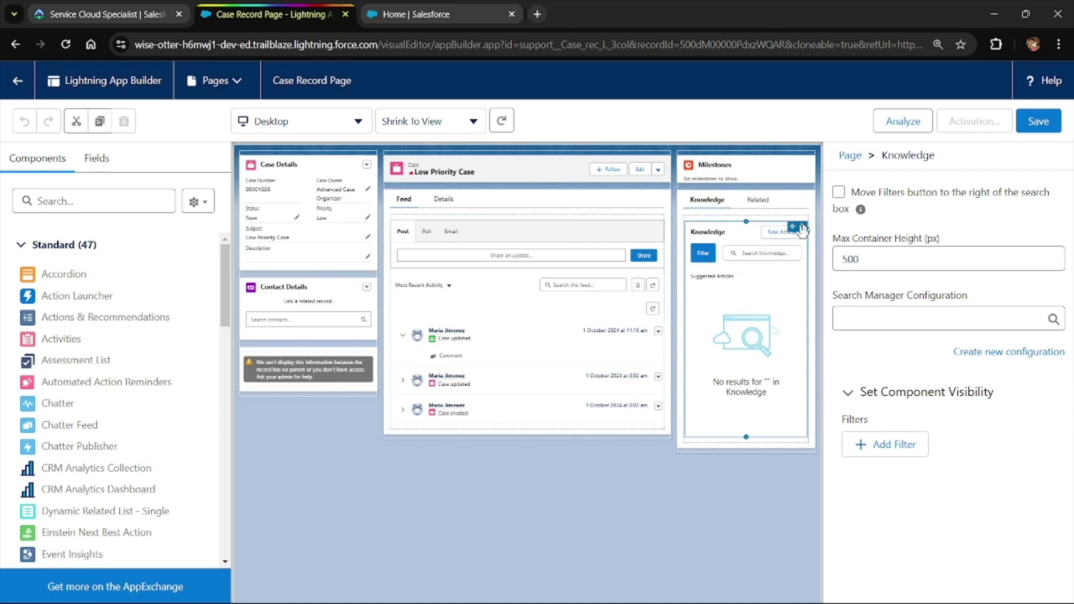
click(802, 229)
click(38, 200)
text(kno)
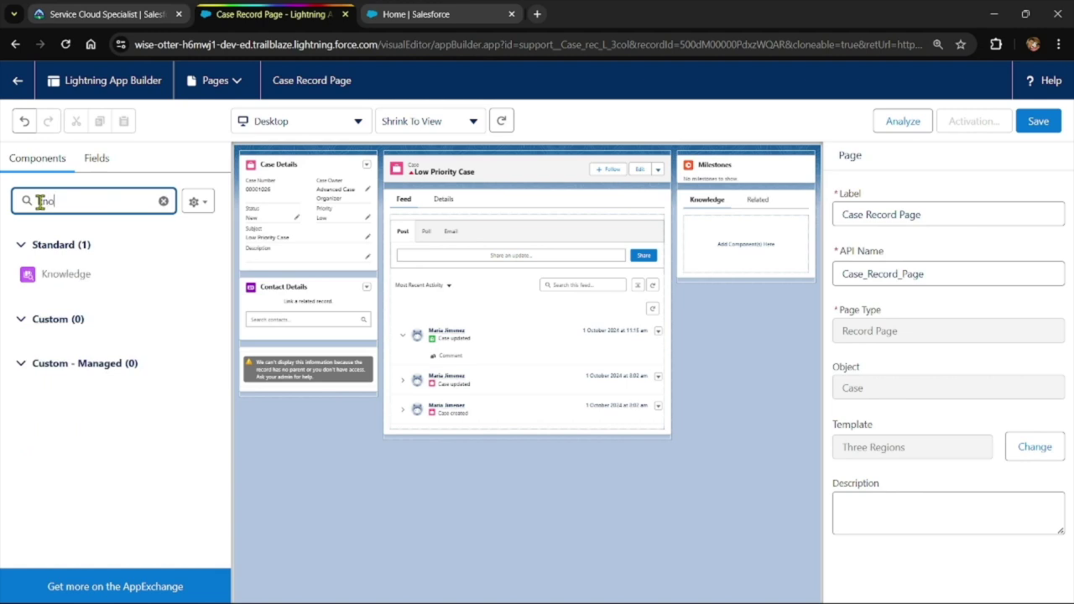
drag(34, 277, 733, 235)
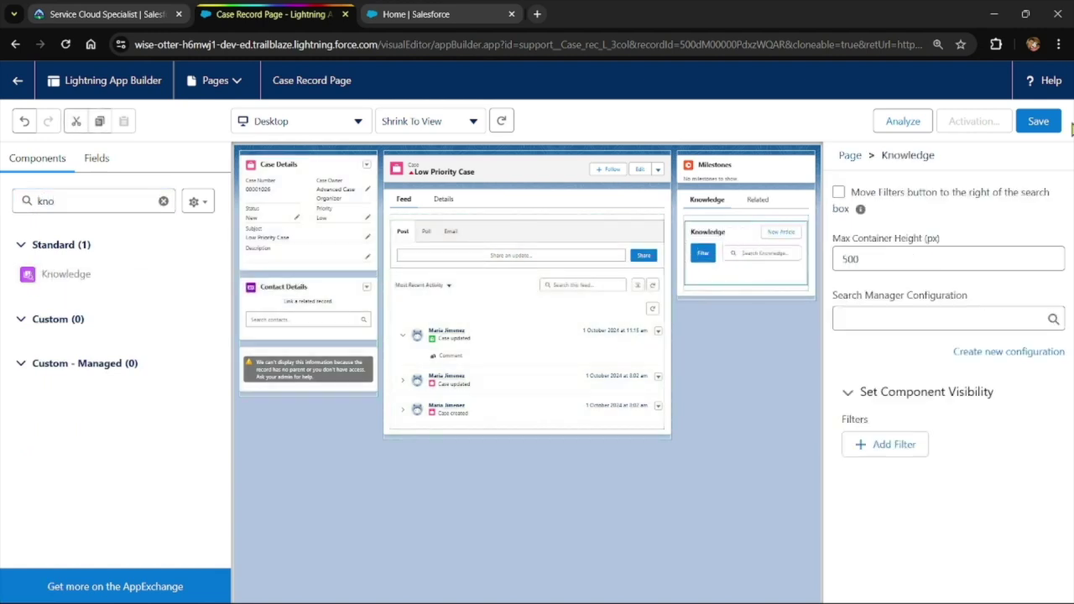
click(1039, 123)
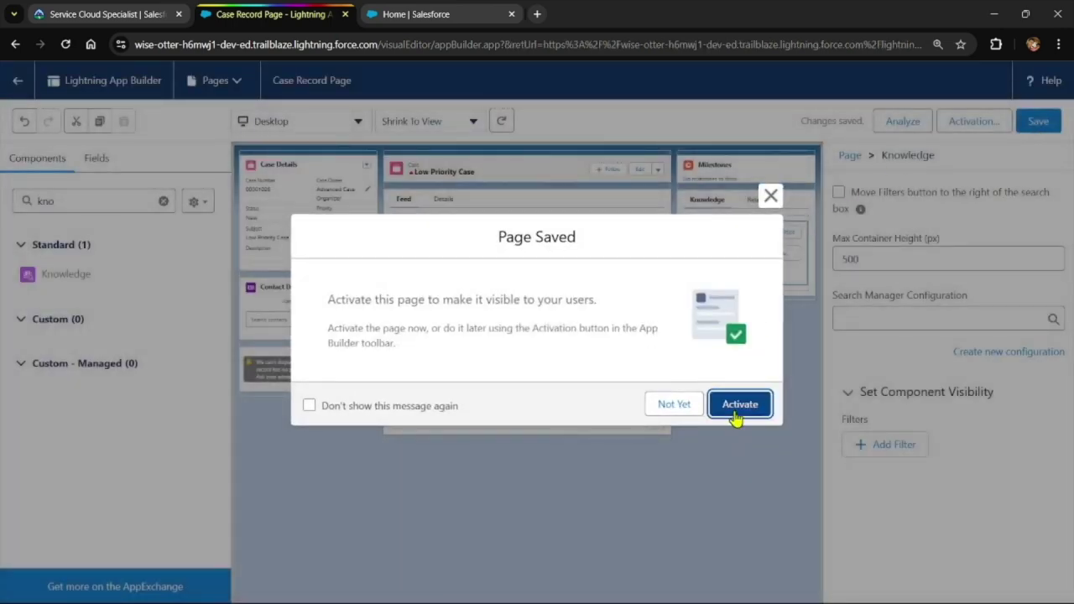
Step: Activate the Case Record Page as the app default for Cloudy Support Service Console, save it, and leave the page editor
click(735, 413)
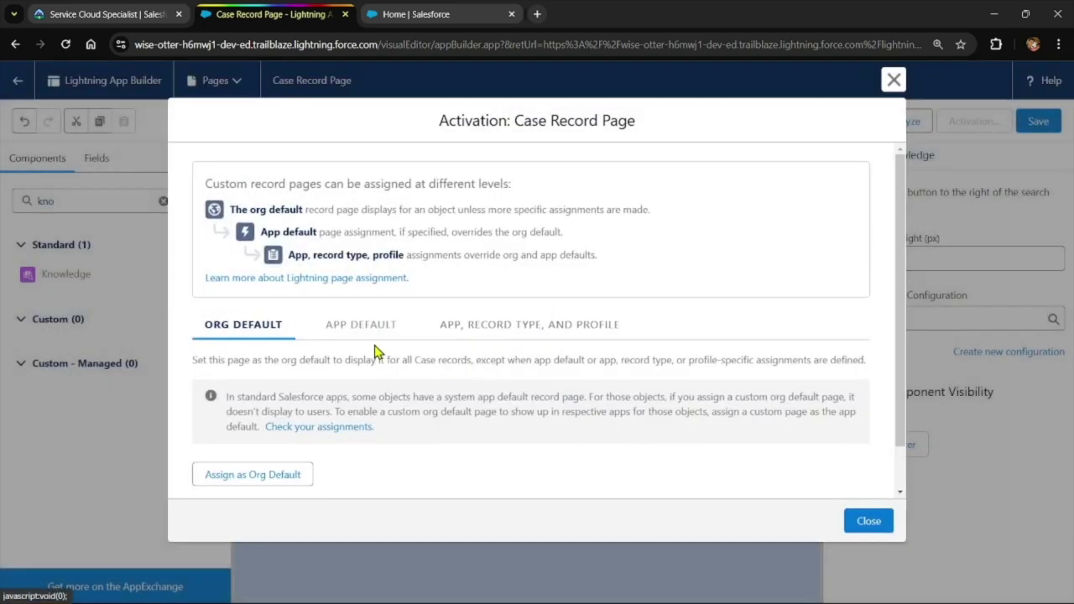
click(381, 324)
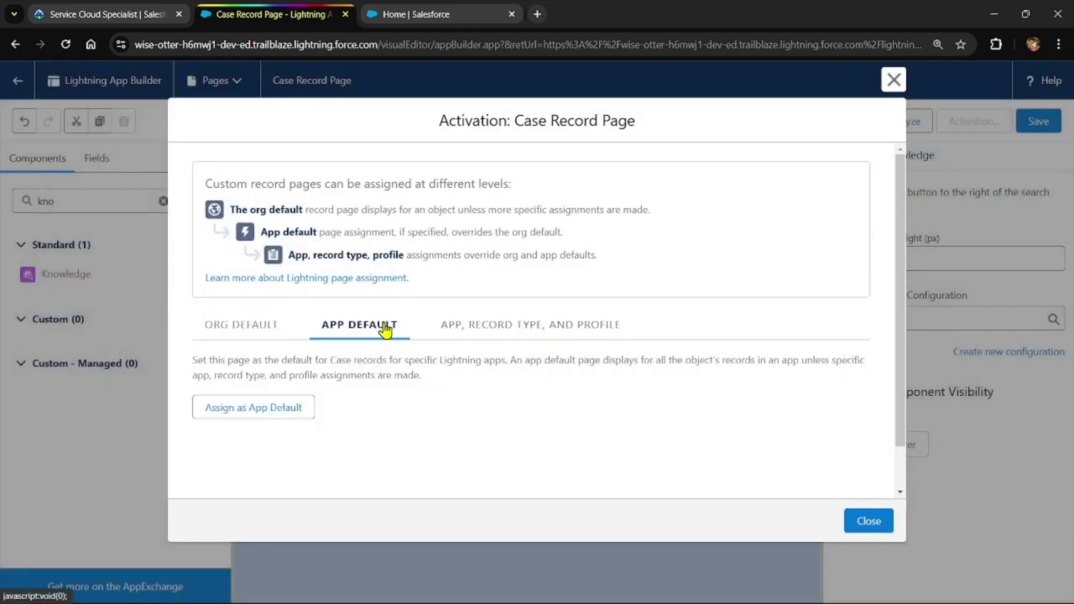
click(272, 409)
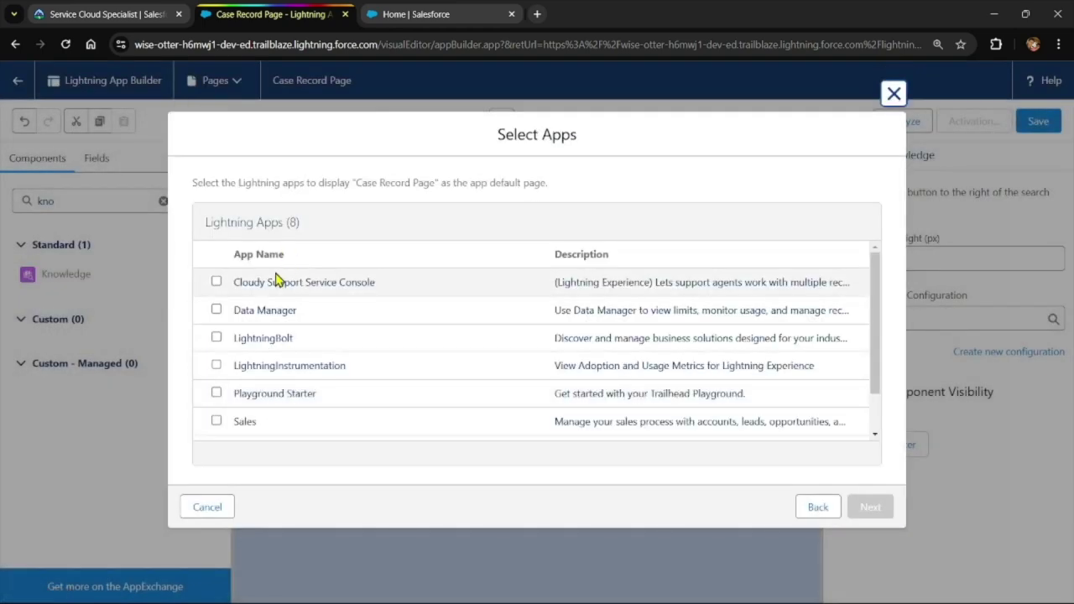
click(215, 283)
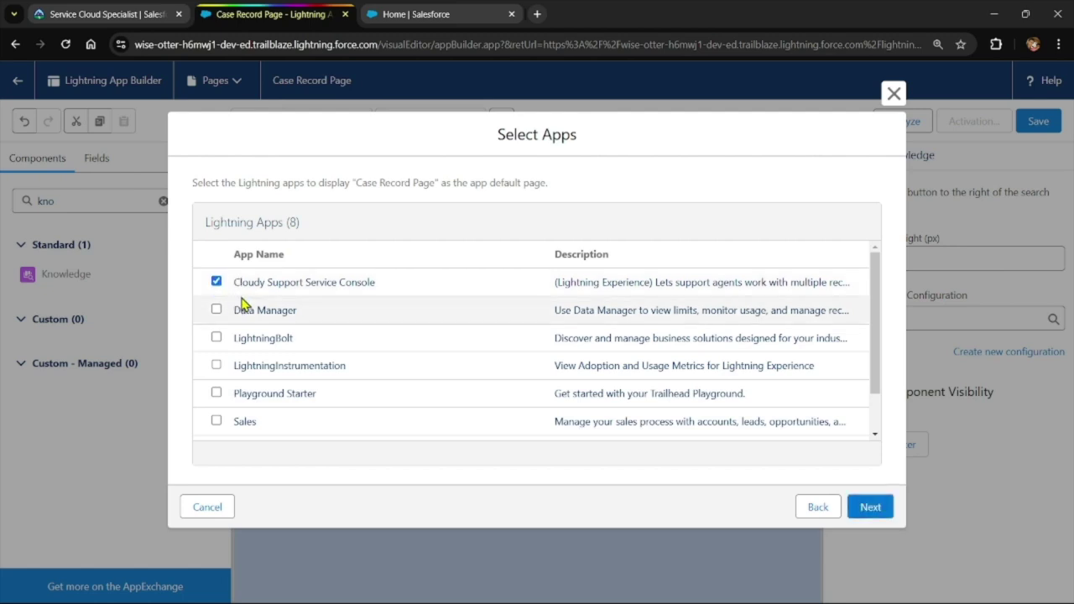
click(869, 508)
click(870, 516)
click(871, 512)
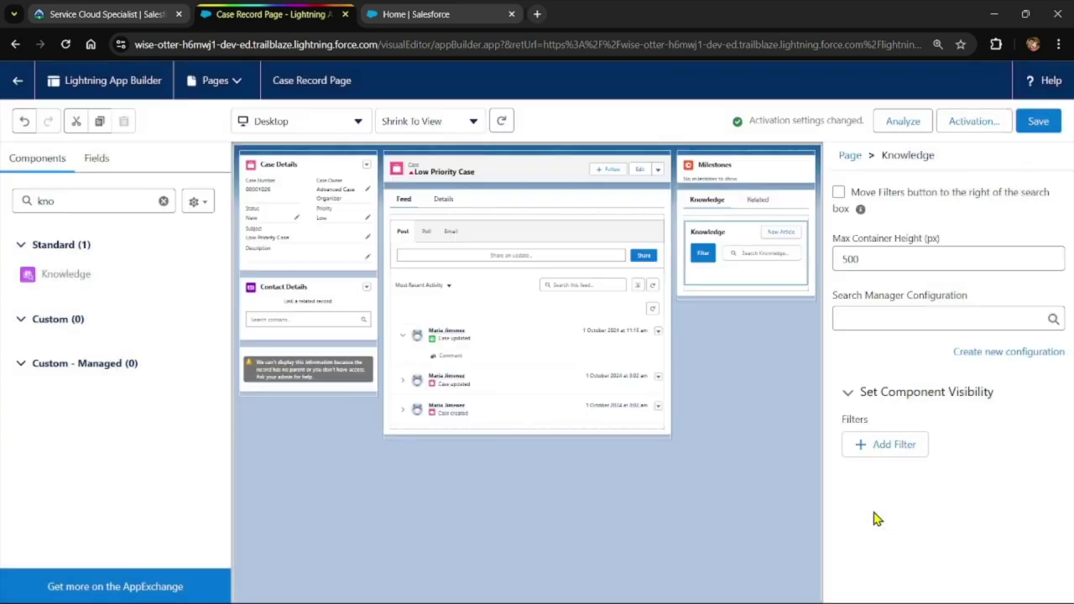
click(1057, 126)
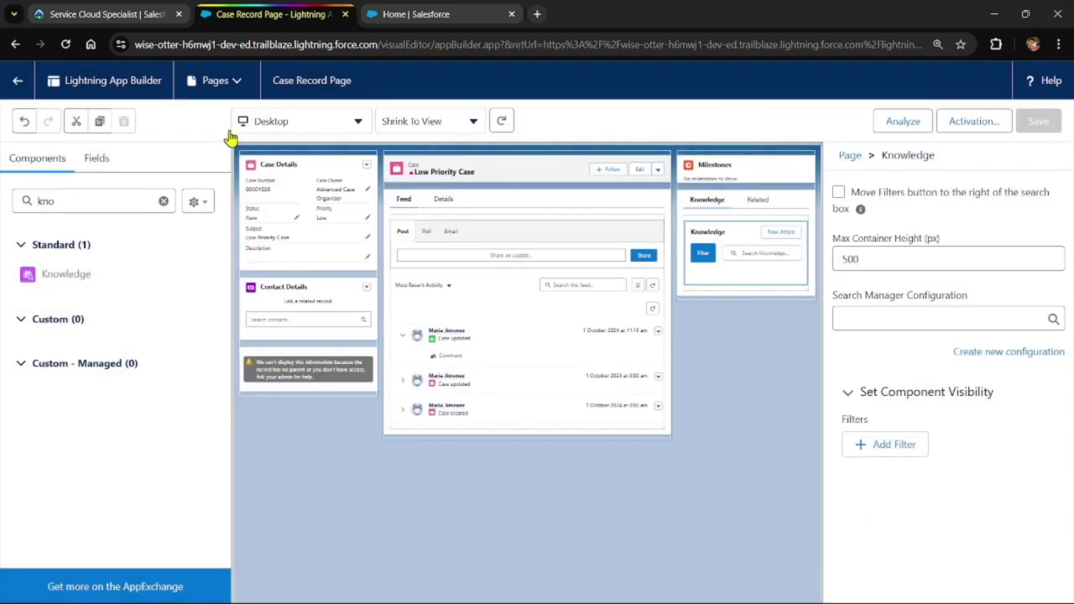
click(10, 84)
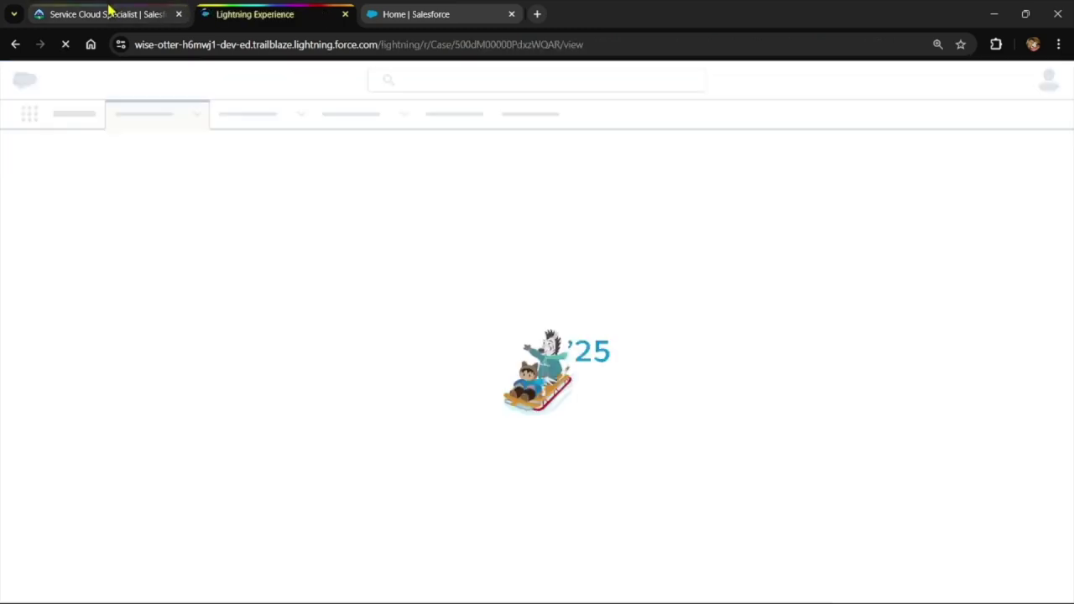
Step: Submit the Implement Lightning Knowledge challenge, number 6, for checking on the Trailhead superbadge page
click(106, 12)
scroll(659, 373, down, 15)
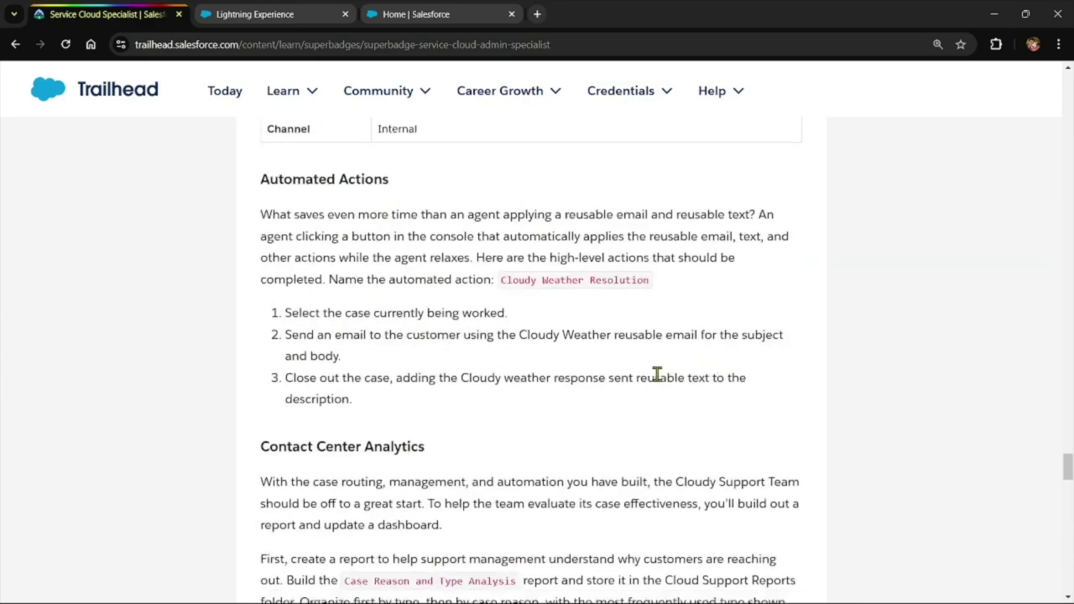
scroll(660, 387, down, 10)
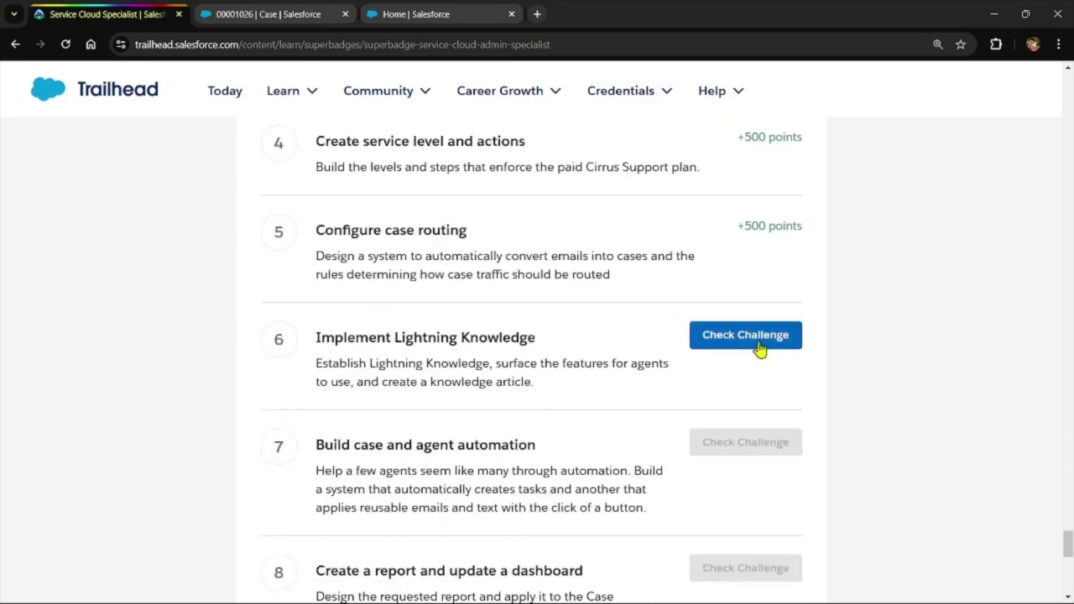
click(755, 340)
scroll(875, 373, down, 1)
scroll(876, 372, up, 1)
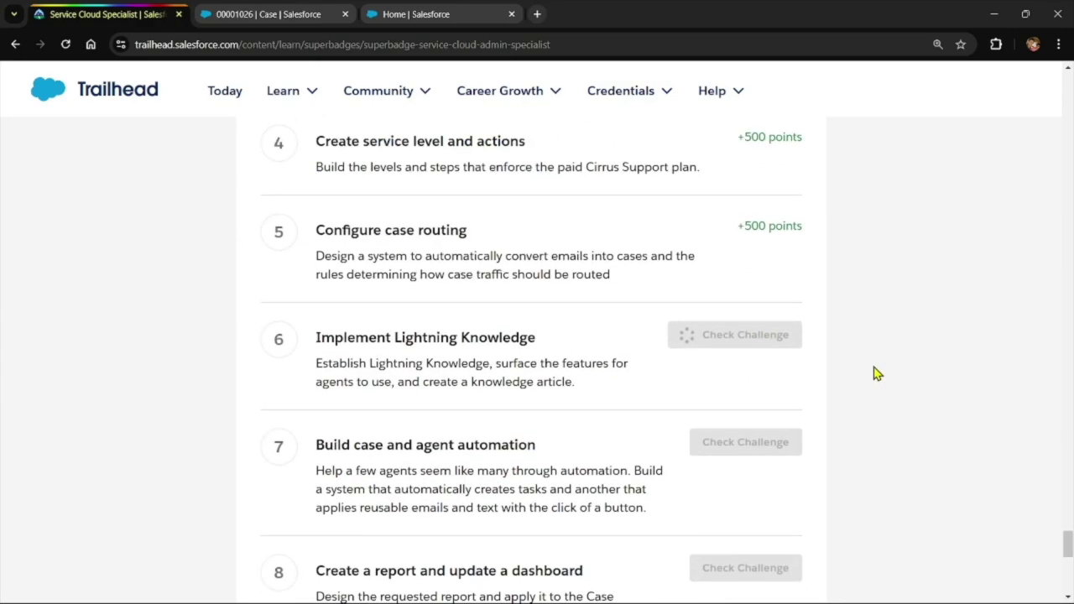